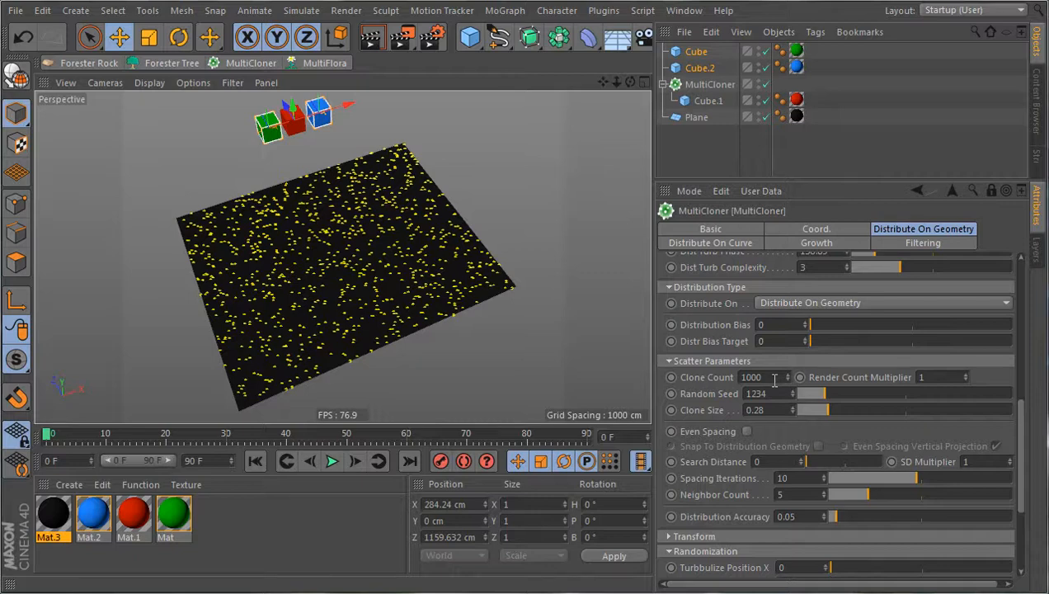
Try changing the MultiCloner's clone count to 906.
{"action": "left_click_drag", "start_coordinate": [789, 376], "coordinate": [790, 384]}
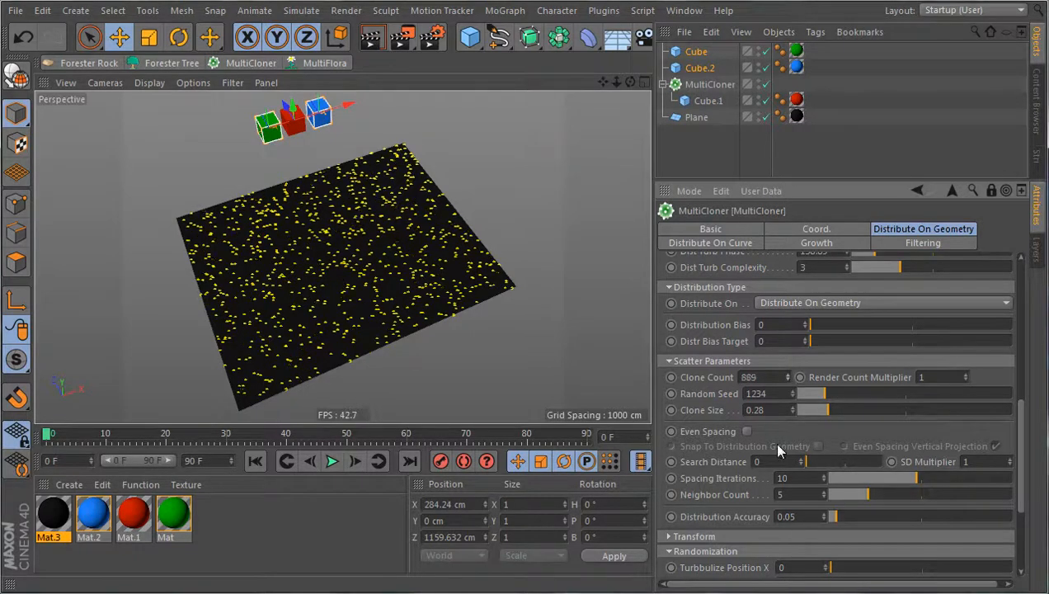
{"action": "mouse_move", "coordinate": [777, 449]}
{"action": "left_mouse_down"}
{"action": "mouse_move", "coordinate": [784, 467]}
{"action": "mouse_move", "coordinate": [789, 378]}
{"action": "left_mouse_up"}
Deselect all objects and toggle Keep Points Visible off and on to compare the MultiCloner's point display.
{"action": "scroll", "coordinate": [678, 444], "scroll_direction": "up", "scroll_amount": 10}
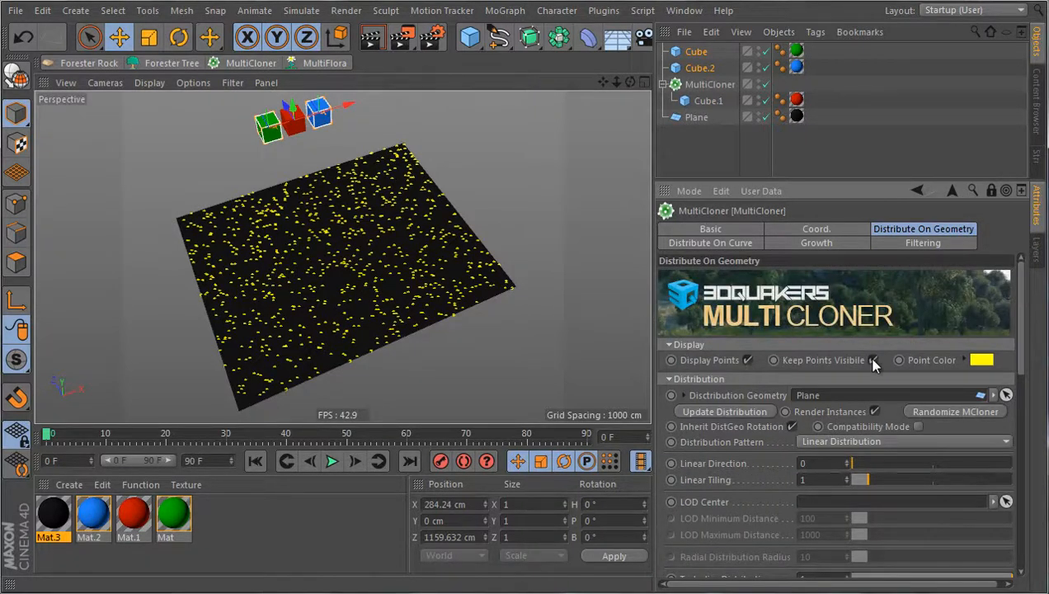
{"action": "left_click", "coordinate": [527, 194]}
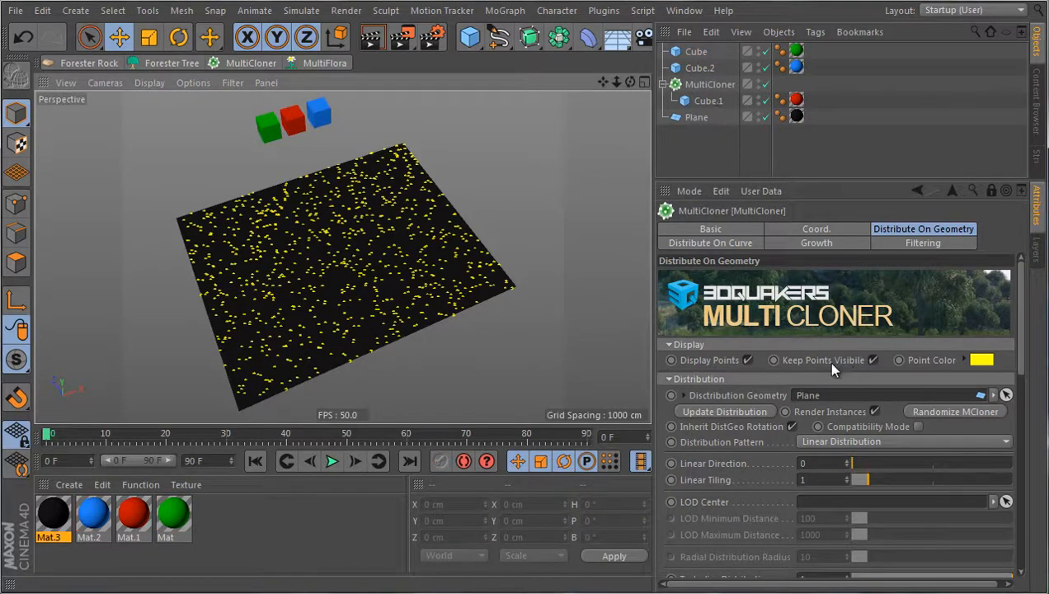
{"action": "left_click", "coordinate": [872, 361]}
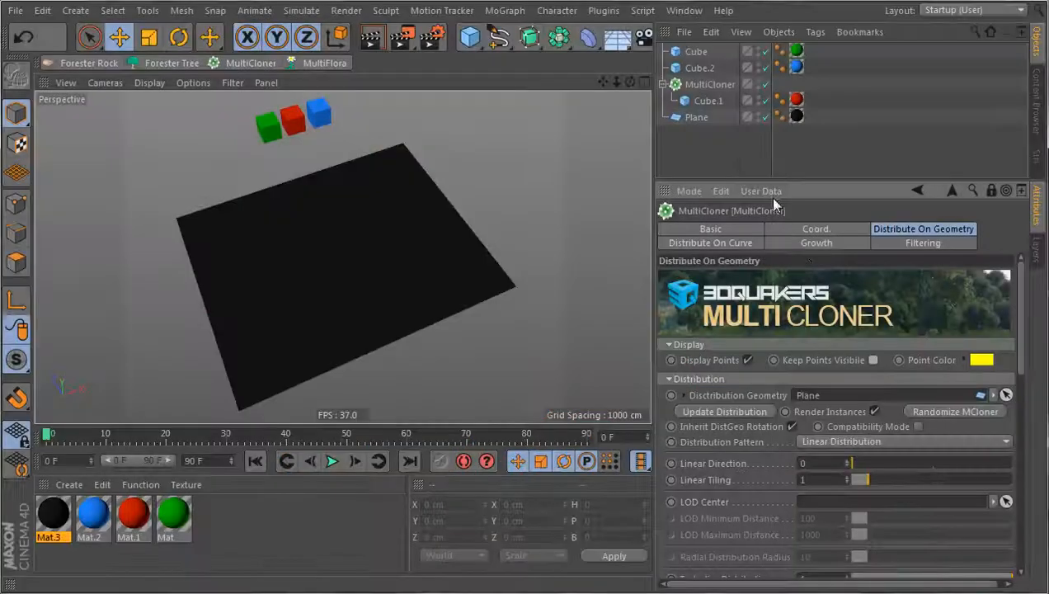
{"action": "left_click", "coordinate": [873, 360]}
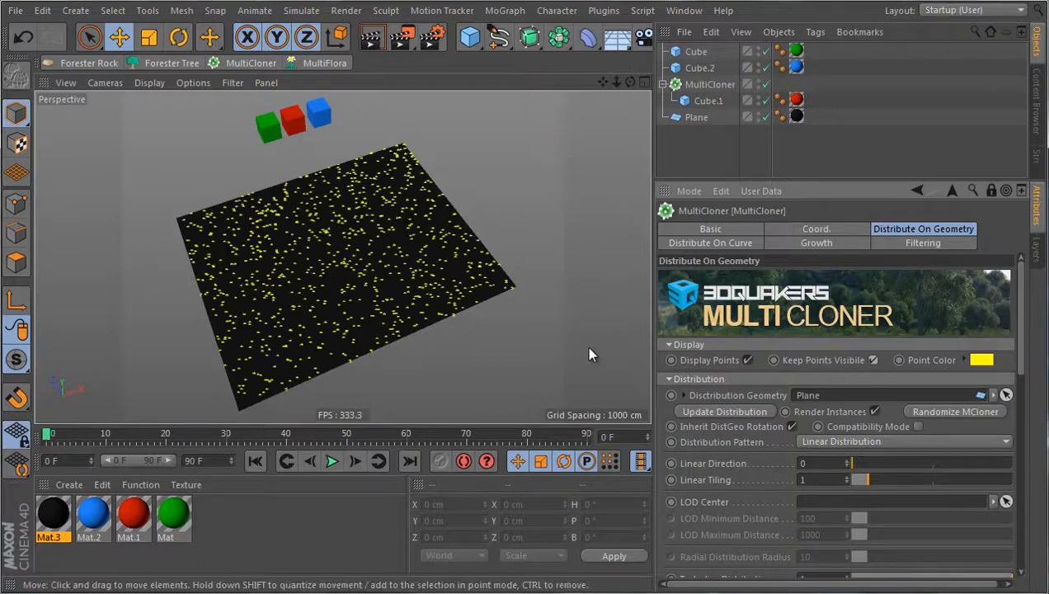
{"action": "left_click", "coordinate": [872, 360]}
{"action": "left_click_drag", "start_coordinate": [473, 400], "coordinate": [435, 314], "text": "alt"}
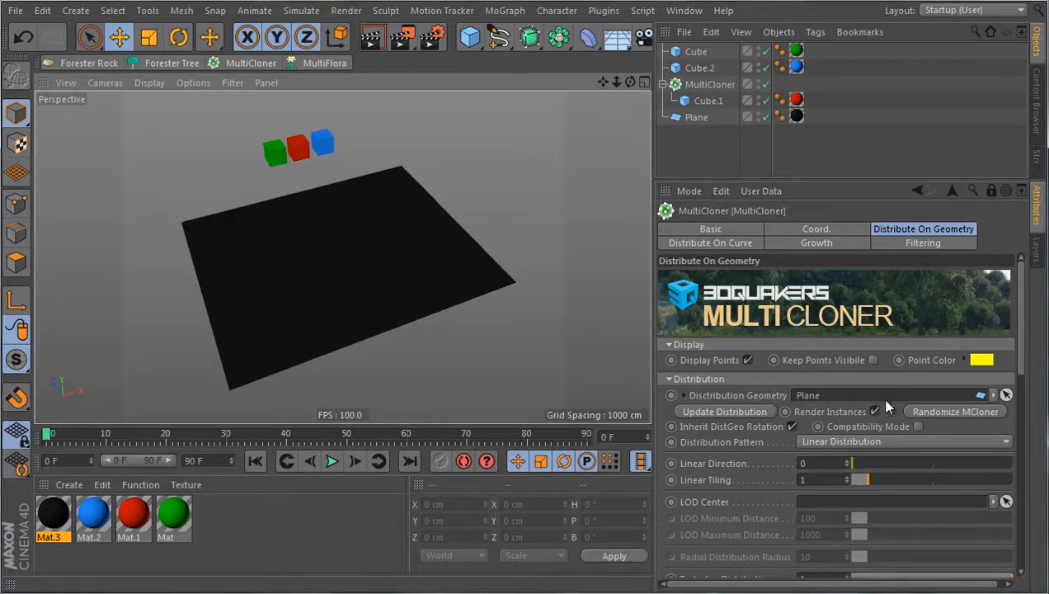
{"action": "left_click", "coordinate": [872, 360]}
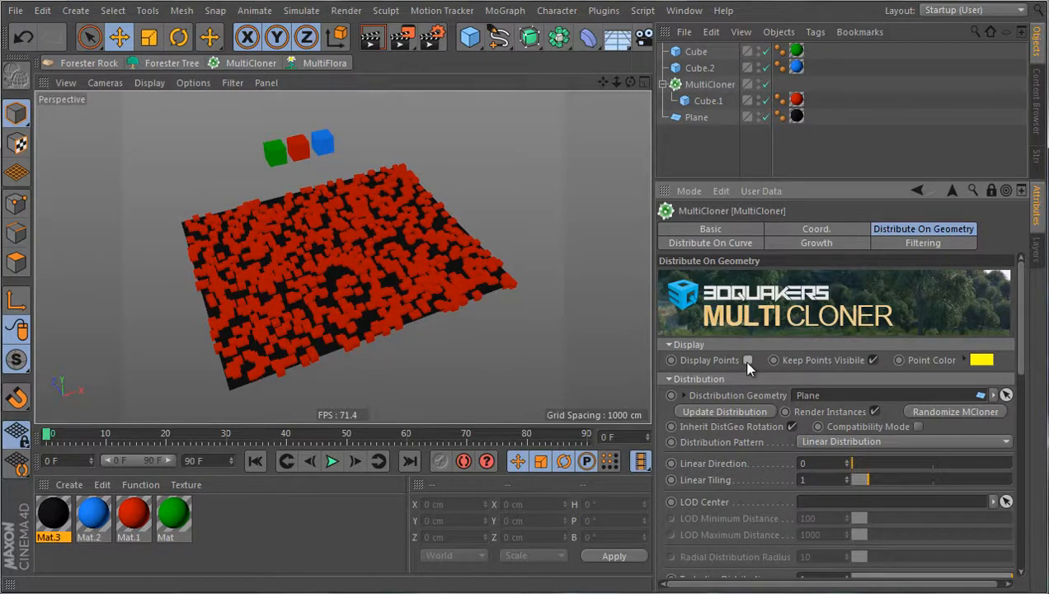
Toggle Keep Points Visible and Display Points in the MultiCloner, leaving both options enabled.
{"action": "left_click", "coordinate": [872, 361]}
{"action": "left_click", "coordinate": [744, 359]}
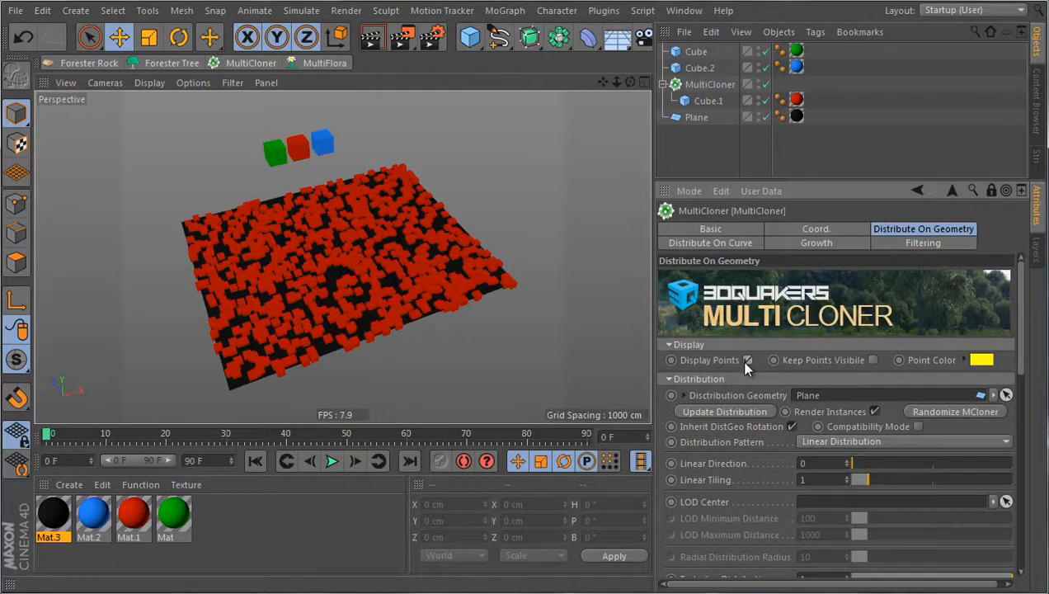
{"action": "left_click", "coordinate": [873, 360]}
Set the MultiCloner's clone count to 1000 in the scatter parameters.
{"action": "scroll", "coordinate": [761, 510], "scroll_direction": "down", "scroll_amount": 3}
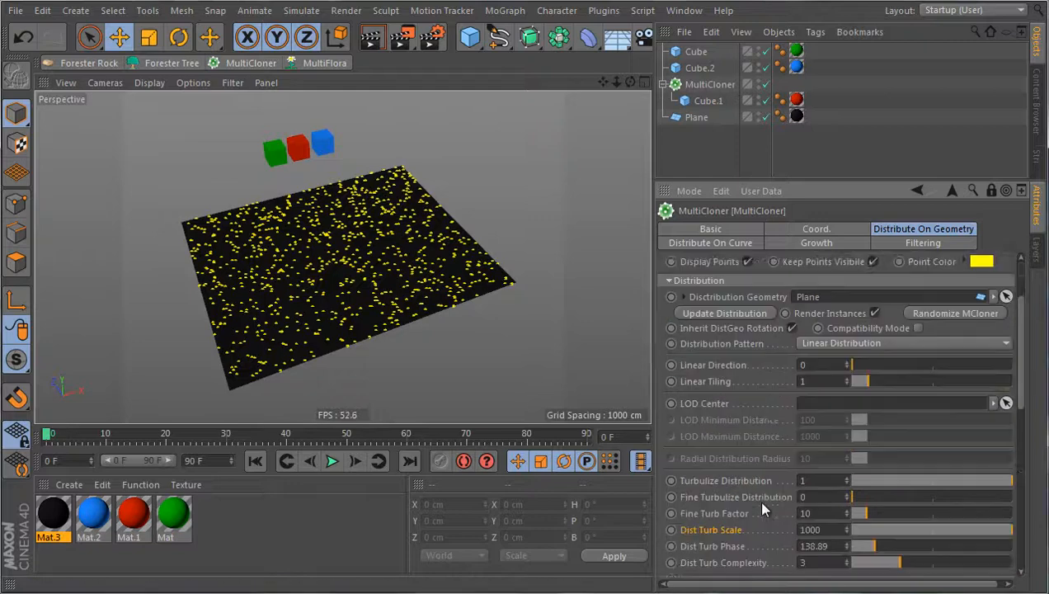
{"action": "scroll", "coordinate": [762, 510], "scroll_direction": "down", "scroll_amount": 6}
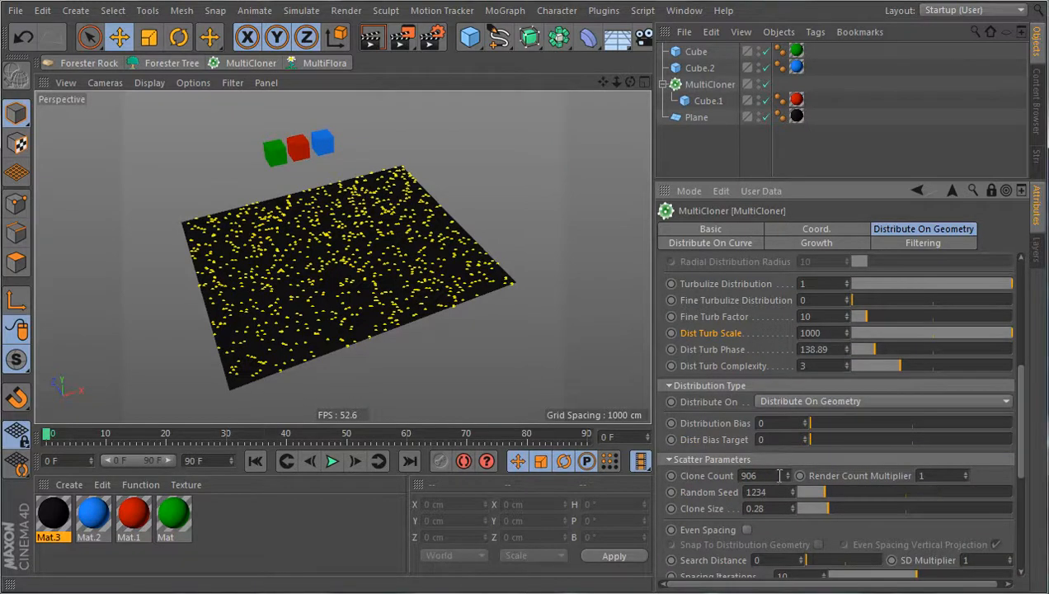
{"action": "mouse_move", "coordinate": [787, 475]}
{"action": "left_mouse_down"}
{"action": "mouse_move", "coordinate": [808, 302]}
{"action": "mouse_move", "coordinate": [789, 573]}
{"action": "mouse_move", "coordinate": [798, 297]}
{"action": "mouse_move", "coordinate": [783, 520]}
{"action": "mouse_move", "coordinate": [766, 487]}
{"action": "left_mouse_up"}
{"action": "double_click", "coordinate": [751, 476]}
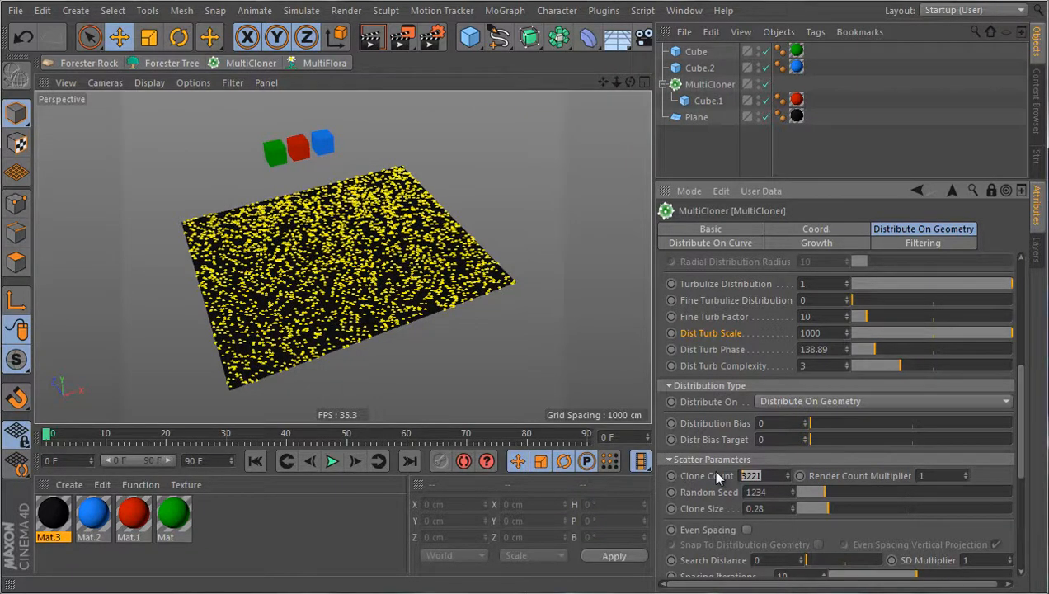
{"action": "type", "text": "1000"}
{"action": "key", "text": "Return"}
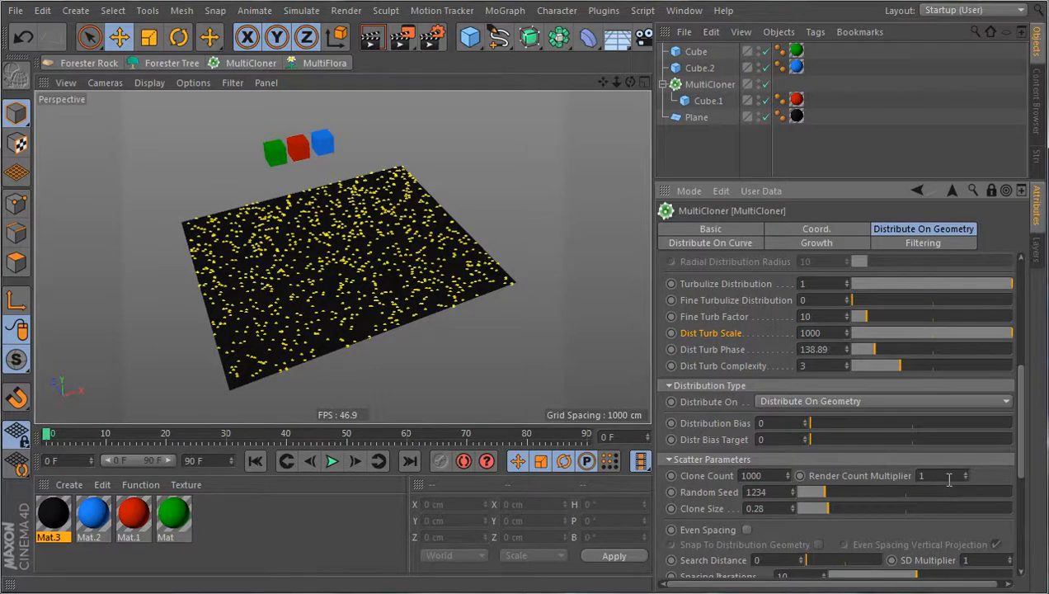
Reduce the clone size to 0.13 and disable Display Points so the actual clones are shown.
{"action": "left_click", "coordinate": [403, 37]}
{"action": "left_click_drag", "start_coordinate": [814, 509], "coordinate": [810, 509]}
{"action": "scroll", "coordinate": [766, 383], "scroll_direction": "up", "scroll_amount": 3}
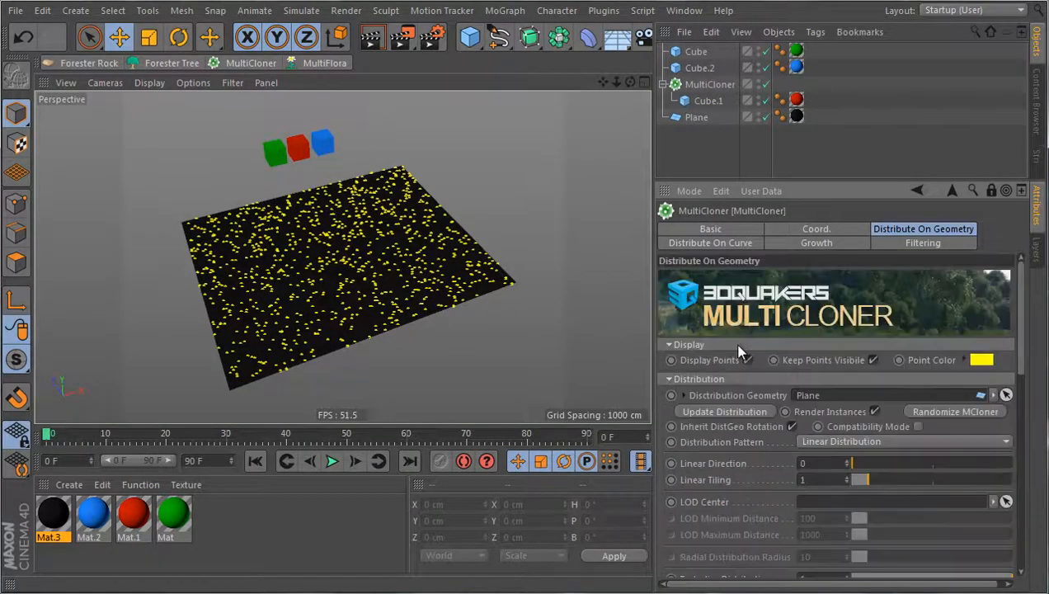
{"action": "left_click", "coordinate": [748, 362]}
Try a clone size of 0.25 for the cubes on the plane and return it to 0.13.
{"action": "scroll", "coordinate": [745, 518], "scroll_direction": "down", "scroll_amount": 1}
{"action": "scroll", "coordinate": [745, 524], "scroll_direction": "down", "scroll_amount": 2}
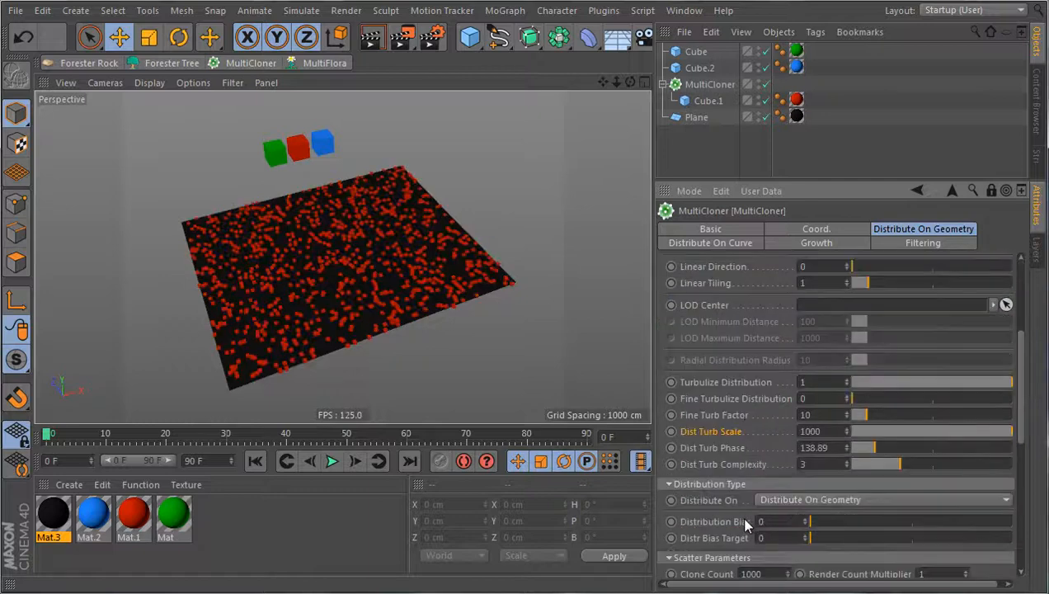
{"action": "scroll", "coordinate": [745, 517], "scroll_direction": "down", "scroll_amount": 2}
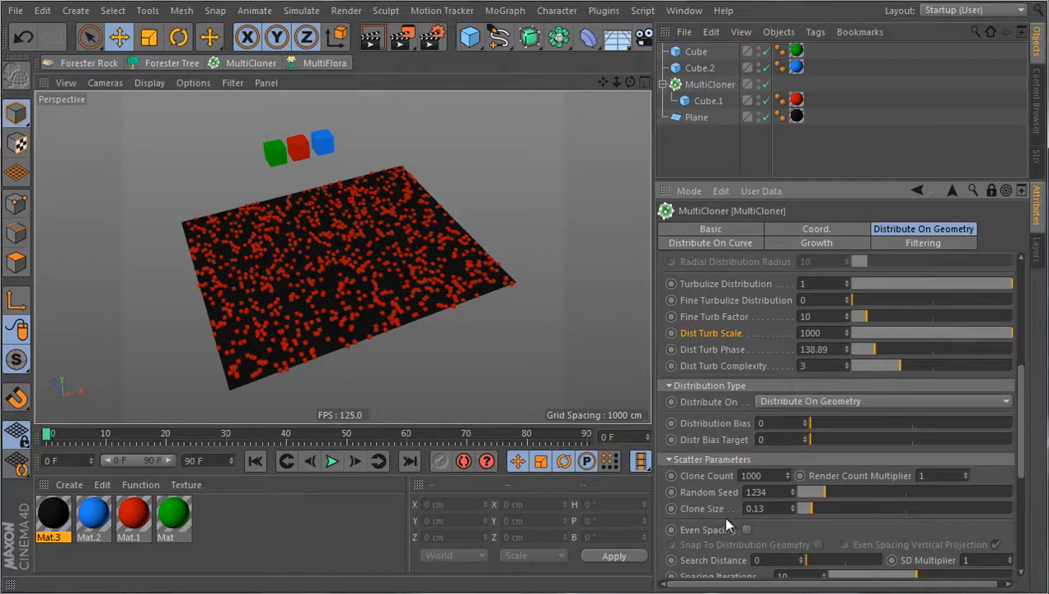
{"action": "mouse_move", "coordinate": [876, 511]}
{"action": "left_mouse_down"}
{"action": "mouse_move", "coordinate": [1023, 509]}
{"action": "mouse_move", "coordinate": [828, 508]}
{"action": "mouse_move", "coordinate": [823, 498]}
{"action": "left_mouse_up"}
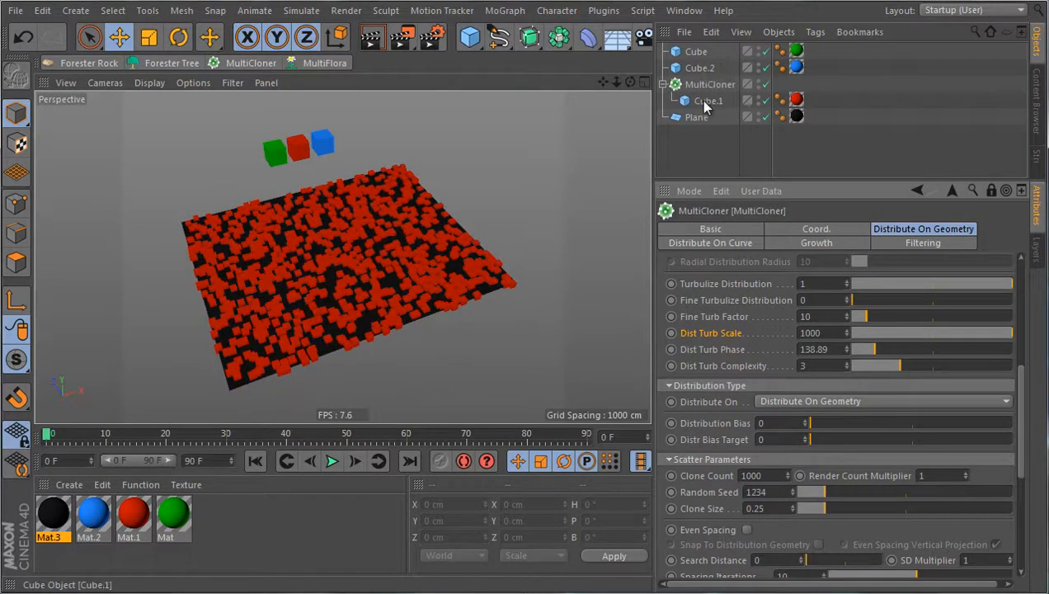
{"action": "left_click_drag", "start_coordinate": [829, 510], "coordinate": [815, 512]}
Set the Render Count Multiplier to 10 and render the scene to check the clone density.
{"action": "left_click", "coordinate": [944, 476]}
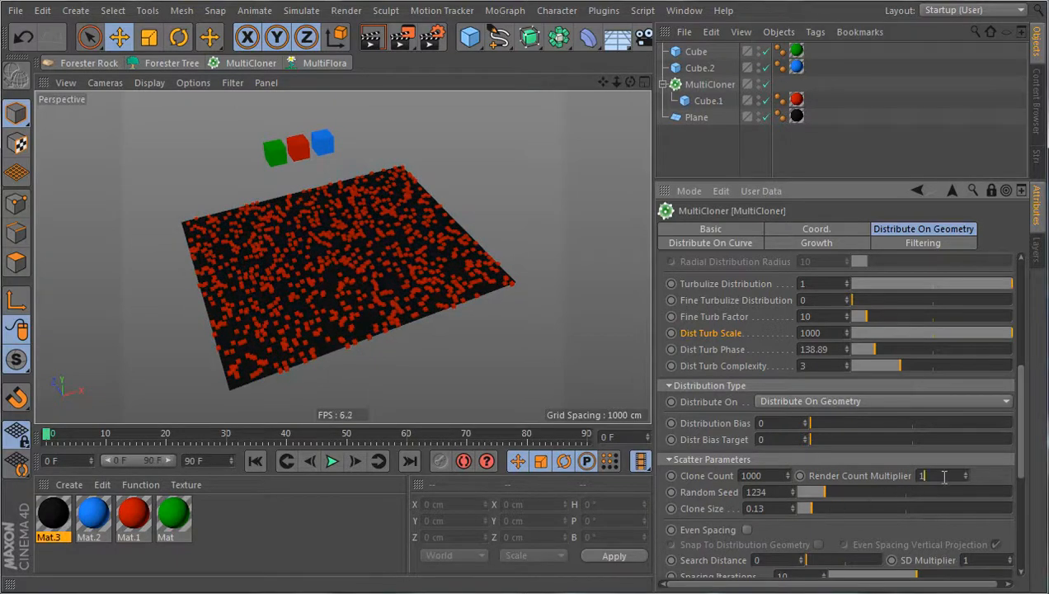
{"action": "type", "text": "0"}
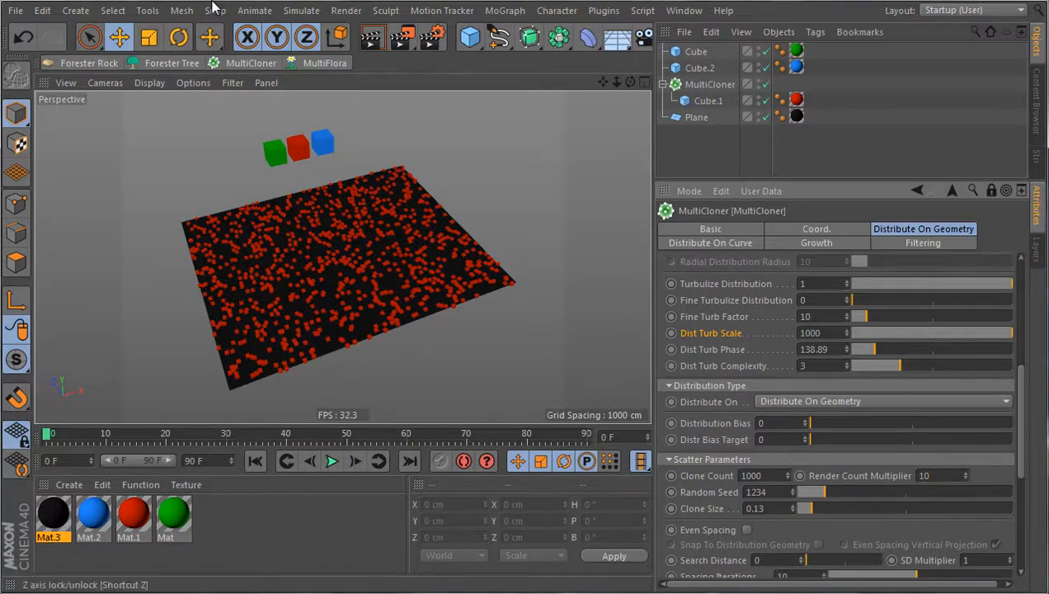
{"action": "left_click", "coordinate": [403, 37]}
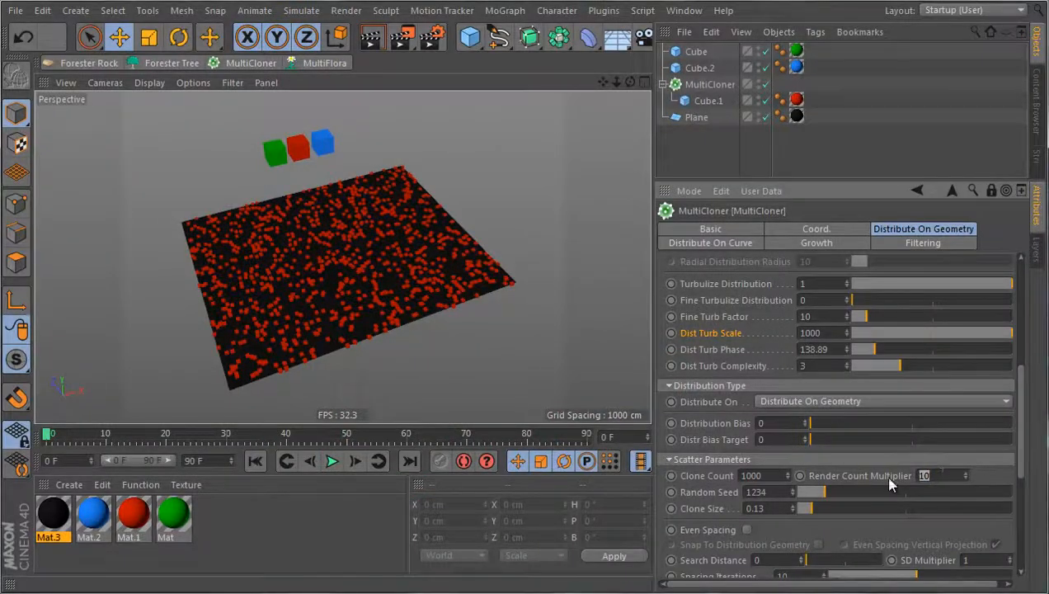
{"action": "left_click", "coordinate": [888, 475]}
Try a random seed of 7480 for the clones and reset the seed to its default.
{"action": "mouse_move", "coordinate": [829, 511]}
{"action": "left_mouse_down"}
{"action": "mouse_move", "coordinate": [907, 509]}
{"action": "mouse_move", "coordinate": [811, 512]}
{"action": "mouse_move", "coordinate": [833, 493]}
{"action": "mouse_move", "coordinate": [958, 493]}
{"action": "left_mouse_up"}
{"action": "key", "text": "ctrl+z"}
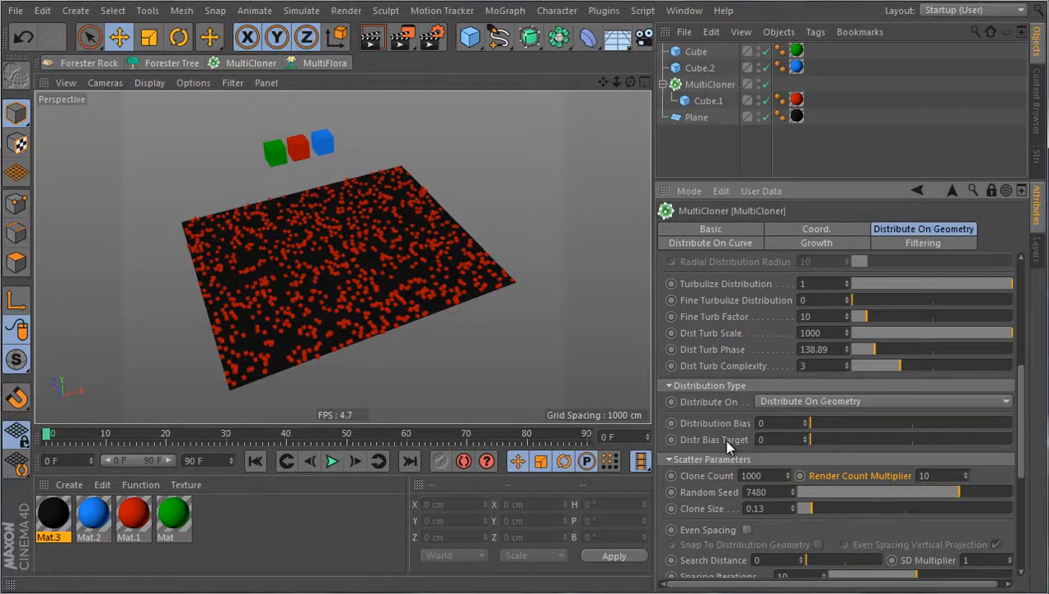
{"action": "right_click", "coordinate": [794, 493]}
Randomize the MultiCloner repeatedly to get a different clone arrangement and check its random seed.
{"action": "scroll", "coordinate": [716, 363], "scroll_direction": "up", "scroll_amount": 3}
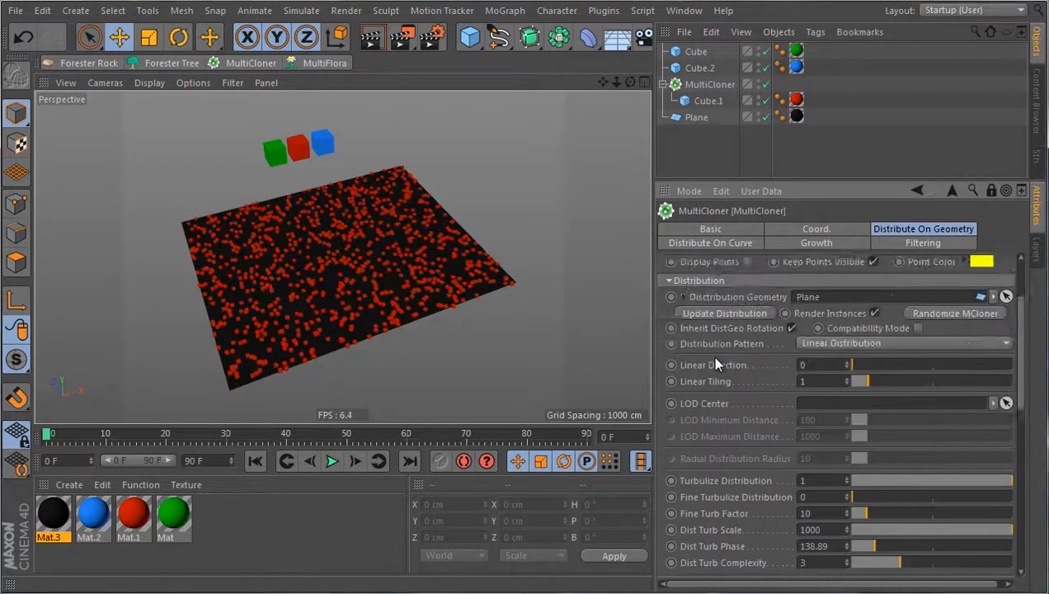
{"action": "left_click", "coordinate": [930, 412]}
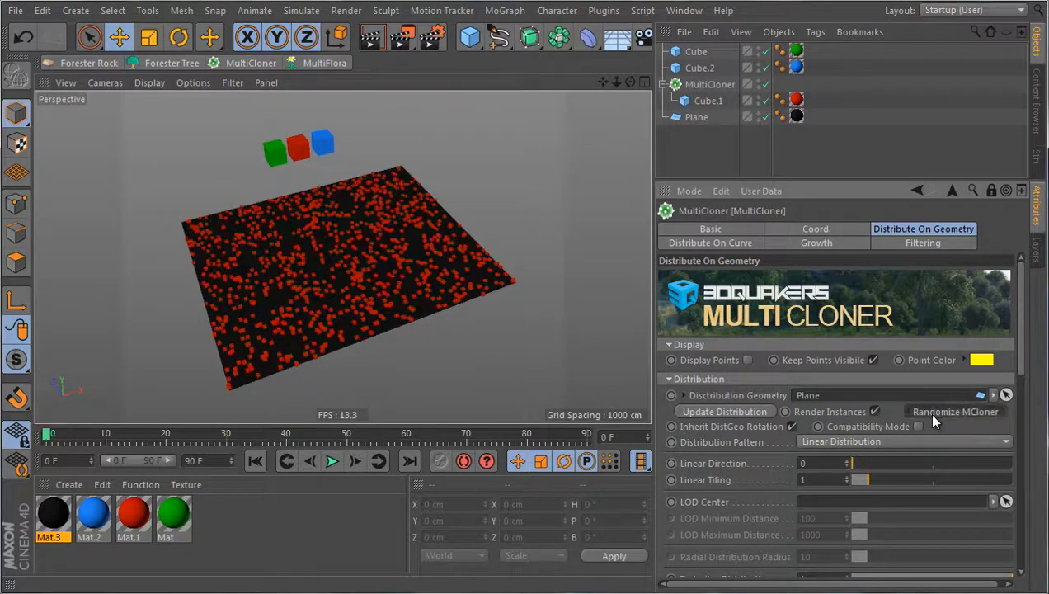
{"action": "left_click", "coordinate": [932, 415]}
{"action": "left_click", "coordinate": [933, 416]}
{"action": "left_click", "coordinate": [932, 417]}
{"action": "left_click", "coordinate": [933, 416]}
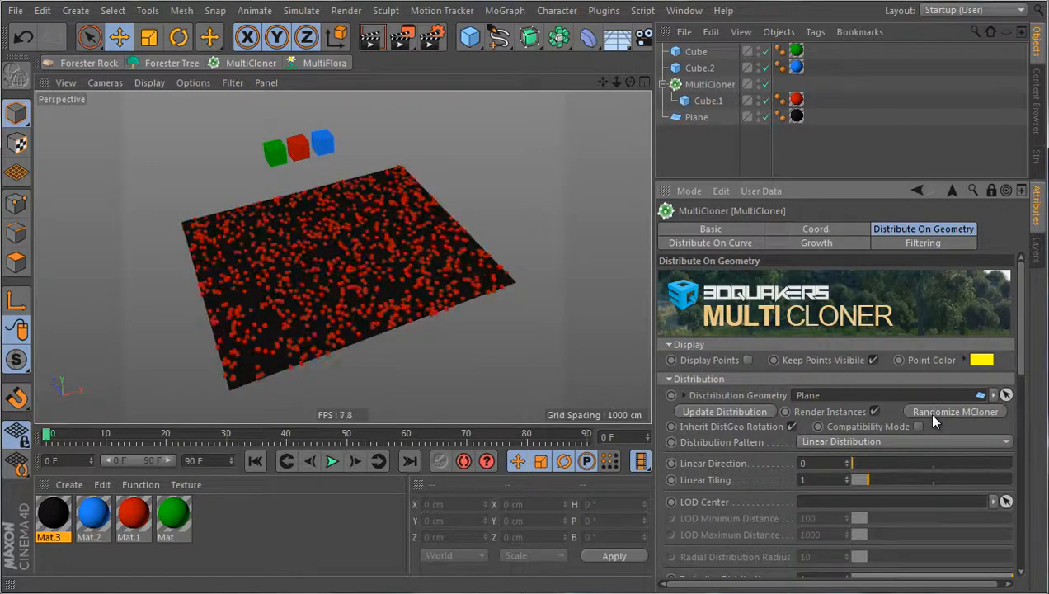
{"action": "left_click", "coordinate": [932, 416]}
{"action": "left_click", "coordinate": [932, 416]}
{"action": "left_click", "coordinate": [932, 416]}
{"action": "left_click", "coordinate": [933, 417]}
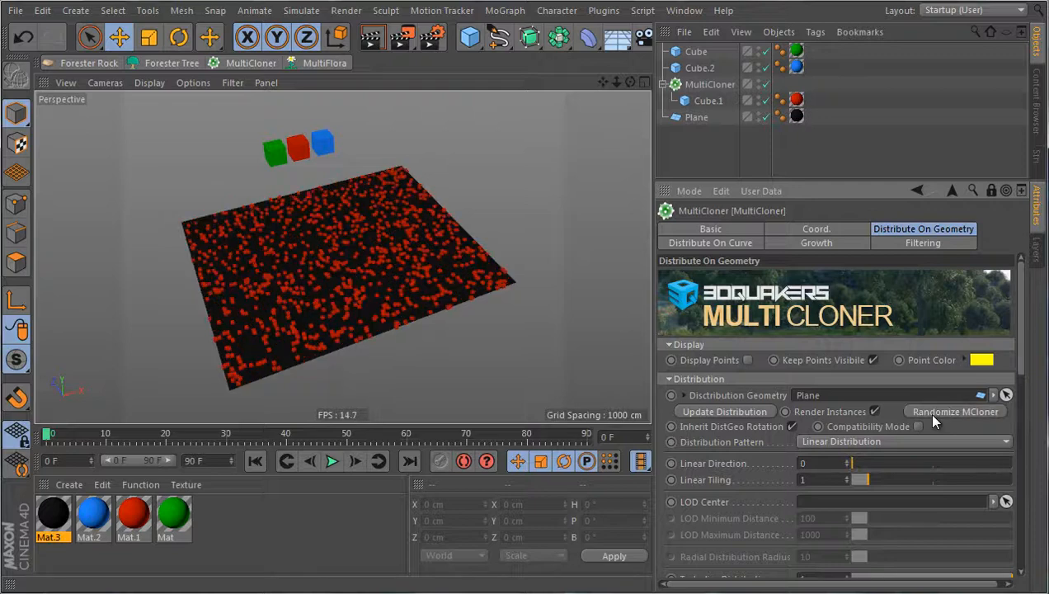
{"action": "left_click", "coordinate": [933, 416]}
{"action": "left_click", "coordinate": [933, 417]}
{"action": "scroll", "coordinate": [754, 504], "scroll_direction": "down", "scroll_amount": 5}
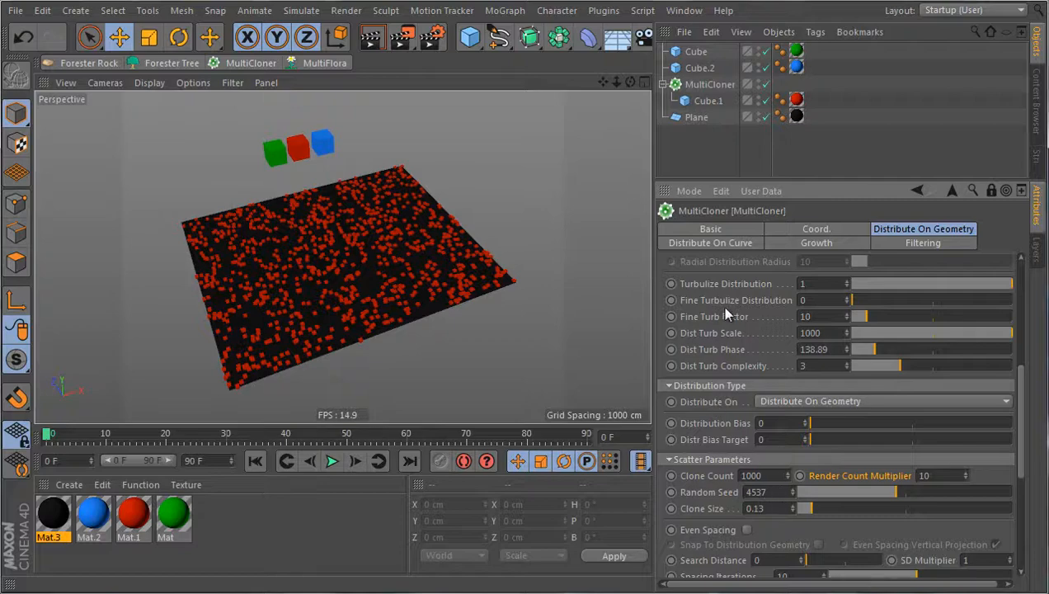
Try further random clone arrangements on the plane by randomizing the MultiCloner several more times.
{"action": "scroll", "coordinate": [721, 306], "scroll_direction": "up", "scroll_amount": 5}
{"action": "left_click", "coordinate": [936, 411]}
{"action": "left_click", "coordinate": [937, 411]}
{"action": "left_click", "coordinate": [936, 411]}
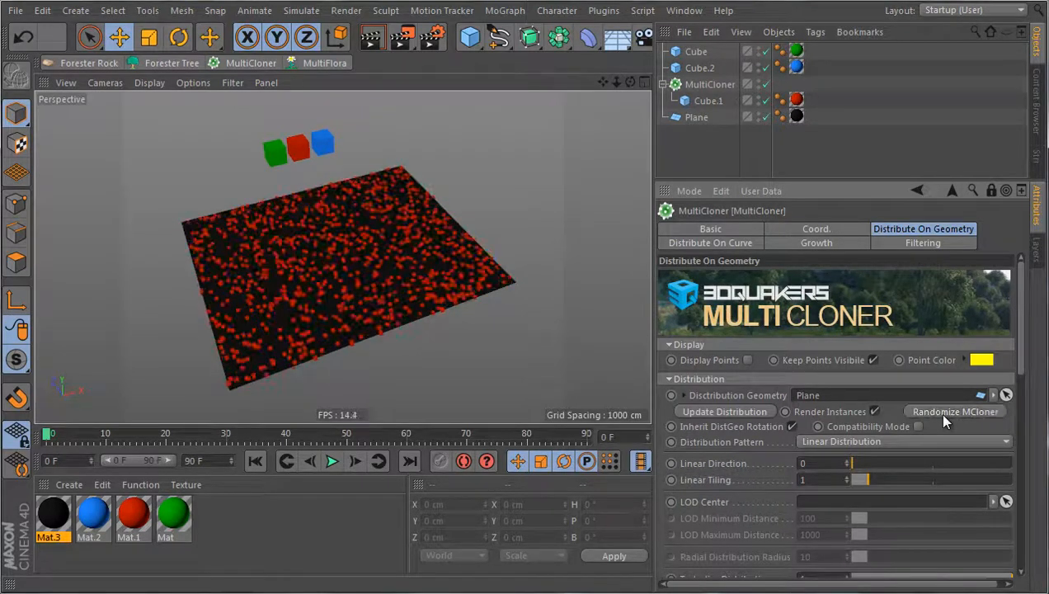
{"action": "left_click", "coordinate": [936, 411]}
{"action": "left_click", "coordinate": [936, 411]}
{"action": "left_click", "coordinate": [936, 411]}
{"action": "left_click", "coordinate": [936, 411]}
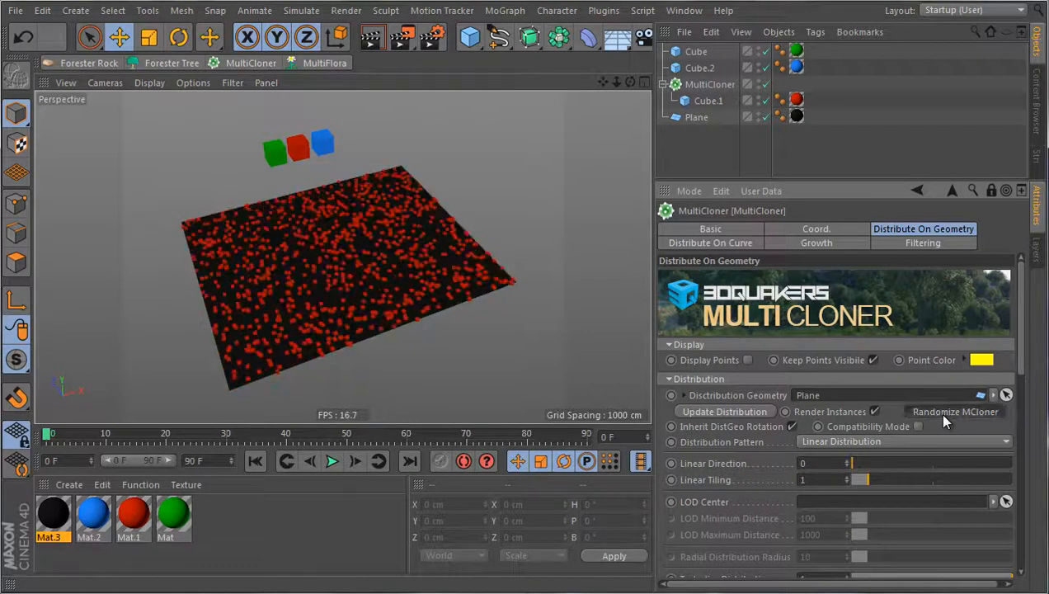
{"action": "left_click", "coordinate": [936, 411]}
{"action": "left_click", "coordinate": [937, 411]}
{"action": "left_click", "coordinate": [937, 412]}
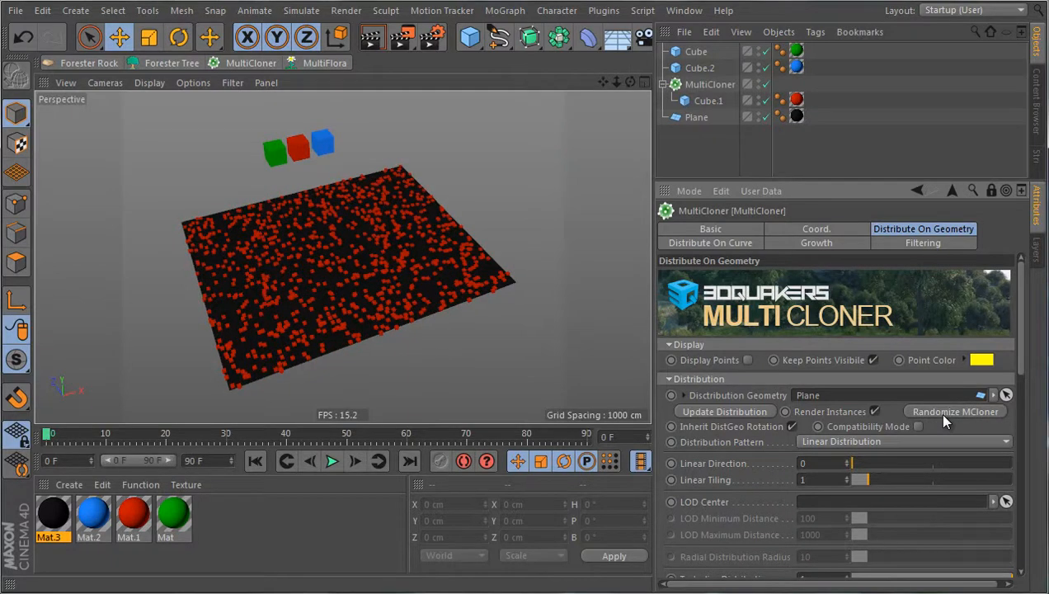
{"action": "left_click", "coordinate": [943, 415]}
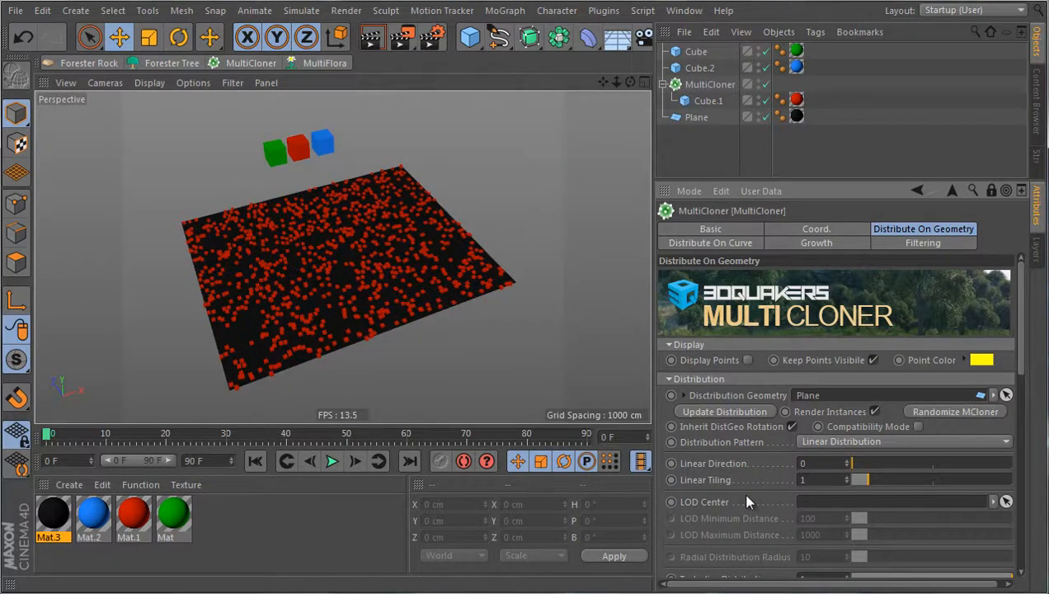
Set the MultiCloner's random seed to 4537 and inspect the clone arrangement on the plane.
{"action": "scroll", "coordinate": [750, 486], "scroll_direction": "down", "scroll_amount": 10}
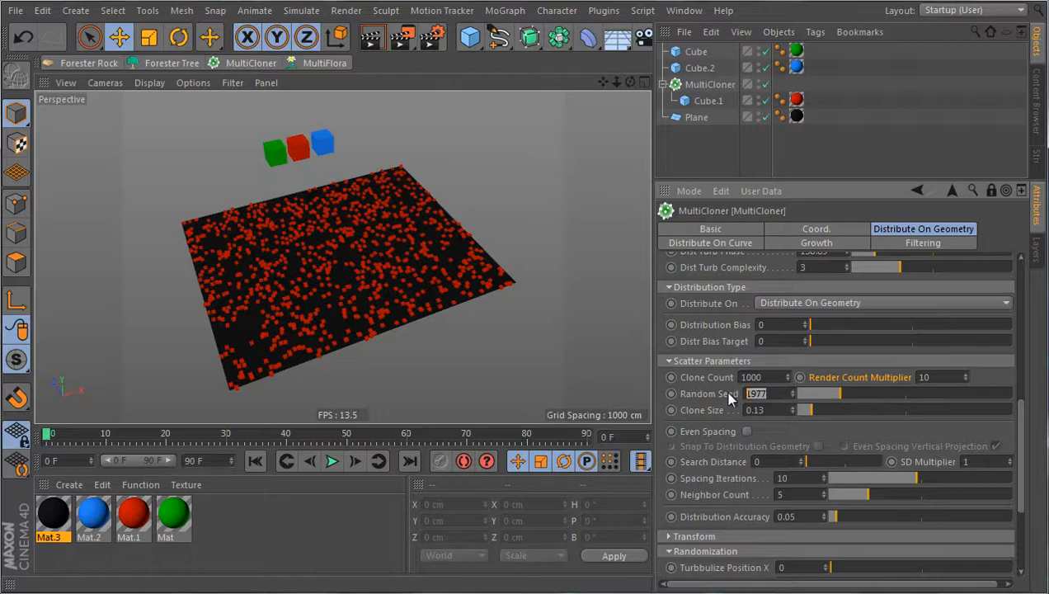
{"action": "type", "text": "4537"}
{"action": "key", "text": "Return"}
{"action": "scroll", "coordinate": [438, 254], "scroll_direction": "up", "scroll_amount": 1}
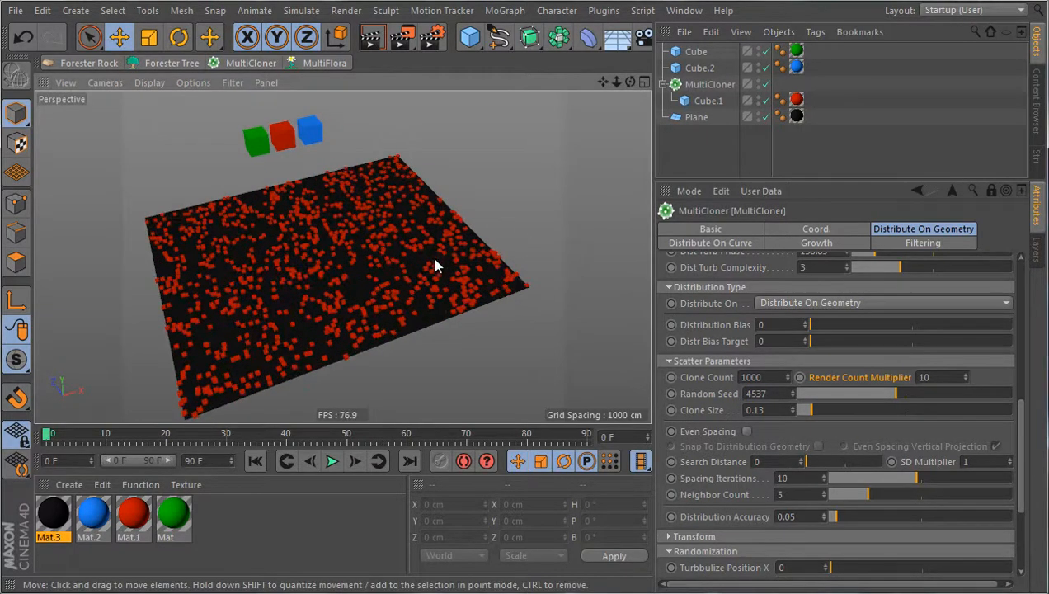
{"action": "left_click_drag", "start_coordinate": [433, 260], "coordinate": [422, 292], "text": "alt"}
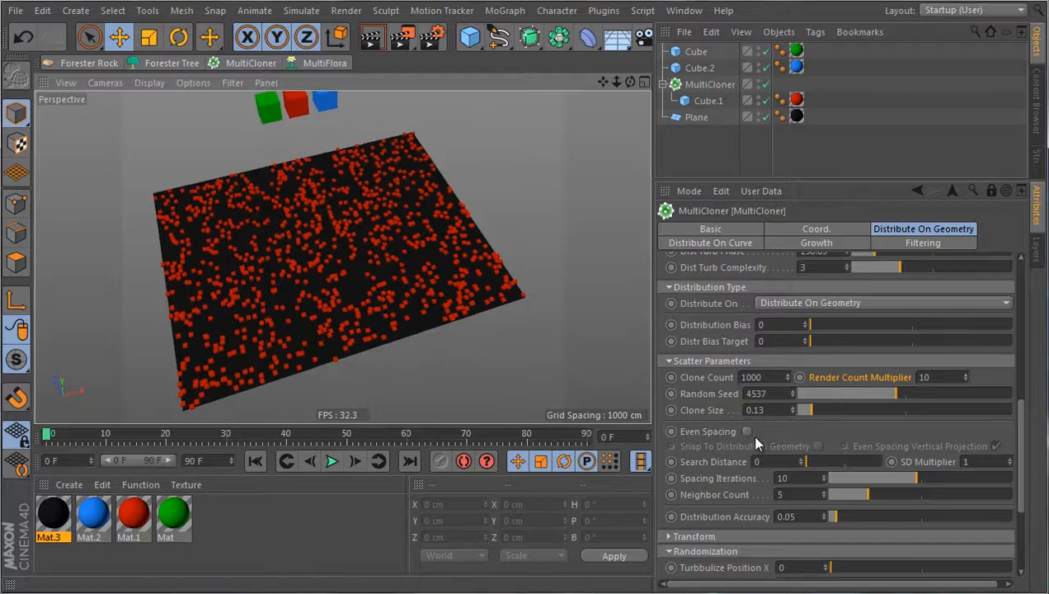
Enable Display Points for the MultiCloner and switch the viewport to the four-view layout.
{"action": "scroll", "coordinate": [705, 323], "scroll_direction": "up", "scroll_amount": 5}
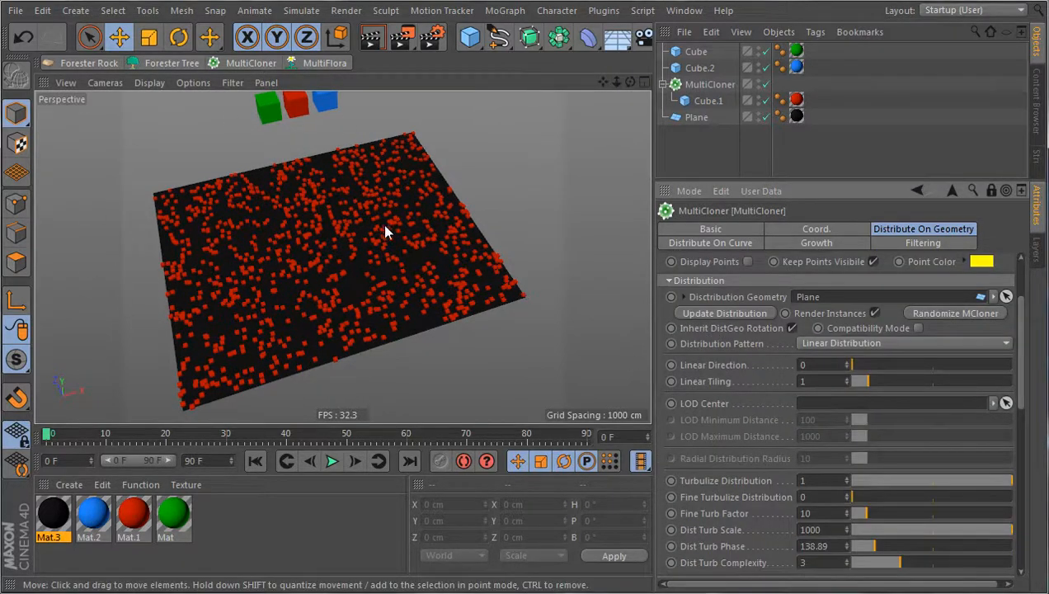
{"action": "scroll", "coordinate": [757, 458], "scroll_direction": "up", "scroll_amount": 2}
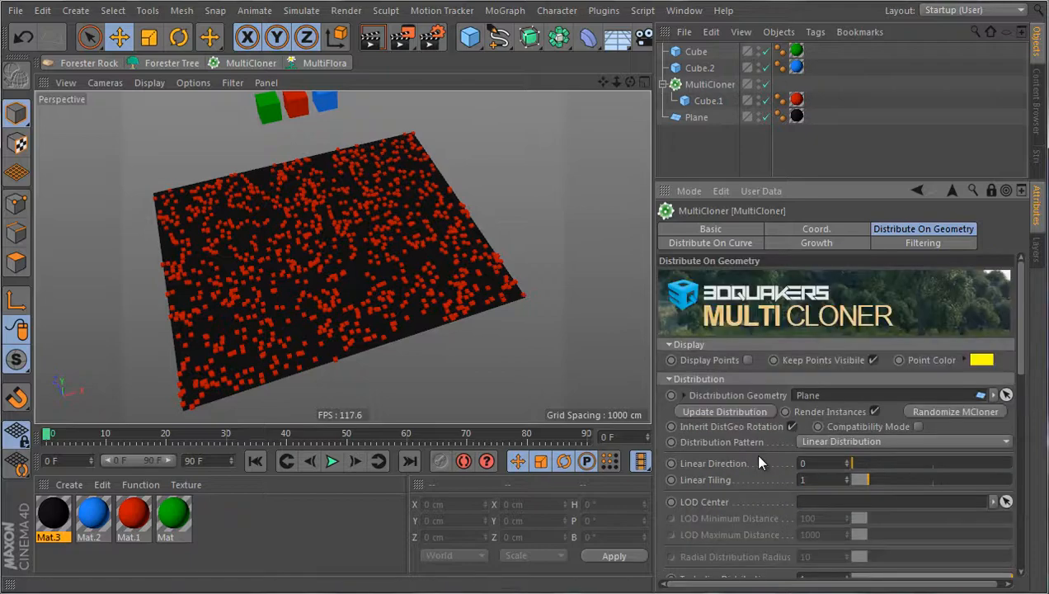
{"action": "left_click", "coordinate": [747, 361]}
{"action": "left_click_drag", "start_coordinate": [537, 356], "coordinate": [474, 357], "text": "alt"}
{"action": "middle_click", "coordinate": [483, 320]}
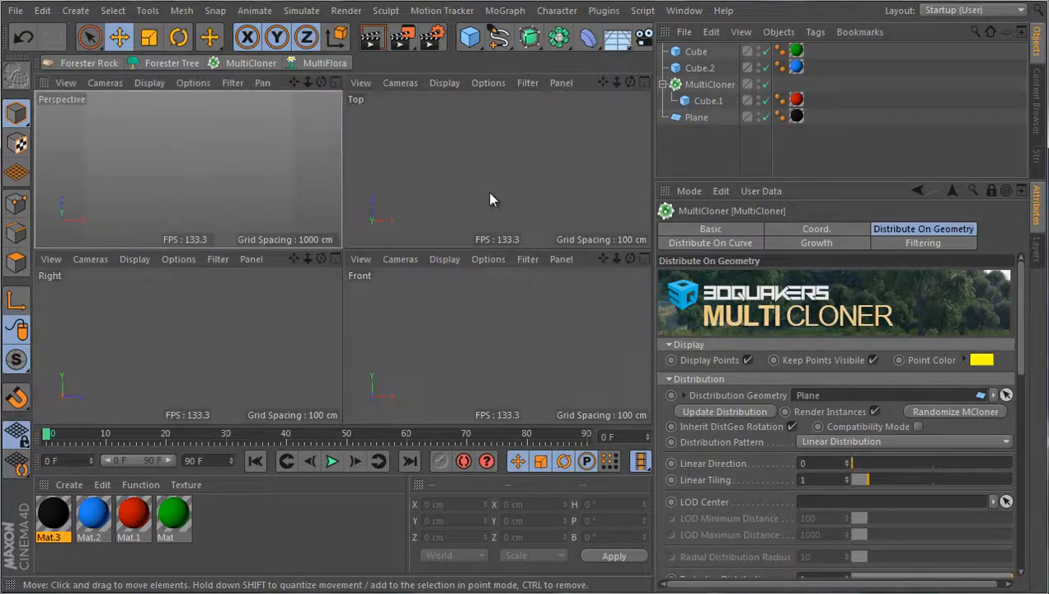
Show the clone points in a full Top view and set the MultiCloner's Random Seed to 1193.
{"action": "middle_click", "coordinate": [489, 198]}
{"action": "scroll", "coordinate": [426, 294], "scroll_direction": "down", "scroll_amount": 6}
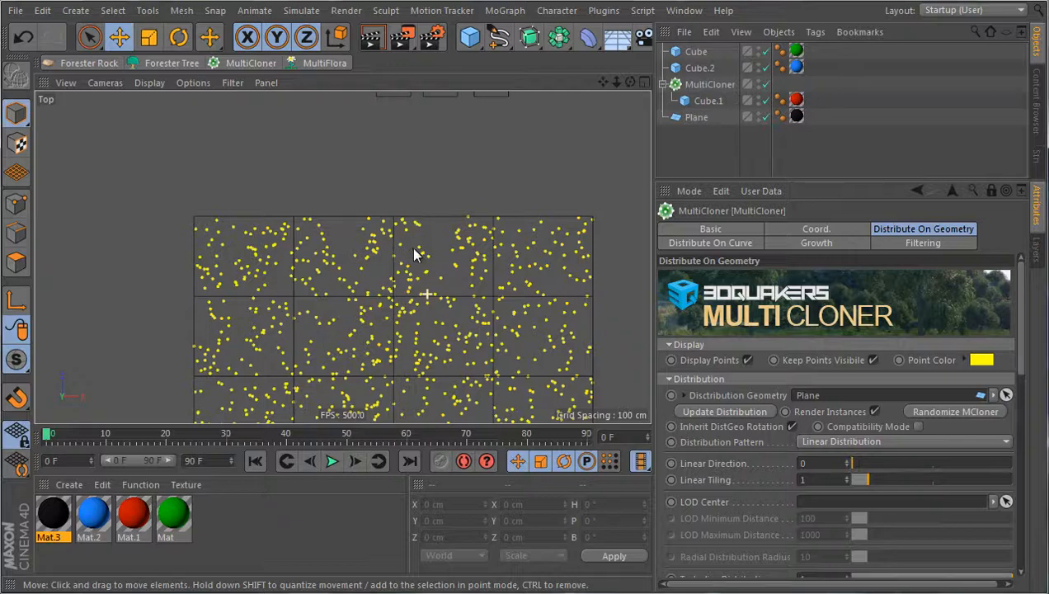
{"action": "scroll", "coordinate": [415, 249], "scroll_direction": "down", "scroll_amount": 7}
{"action": "scroll", "coordinate": [421, 374], "scroll_direction": "up", "scroll_amount": 6}
{"action": "scroll", "coordinate": [277, 257], "scroll_direction": "down", "scroll_amount": 2}
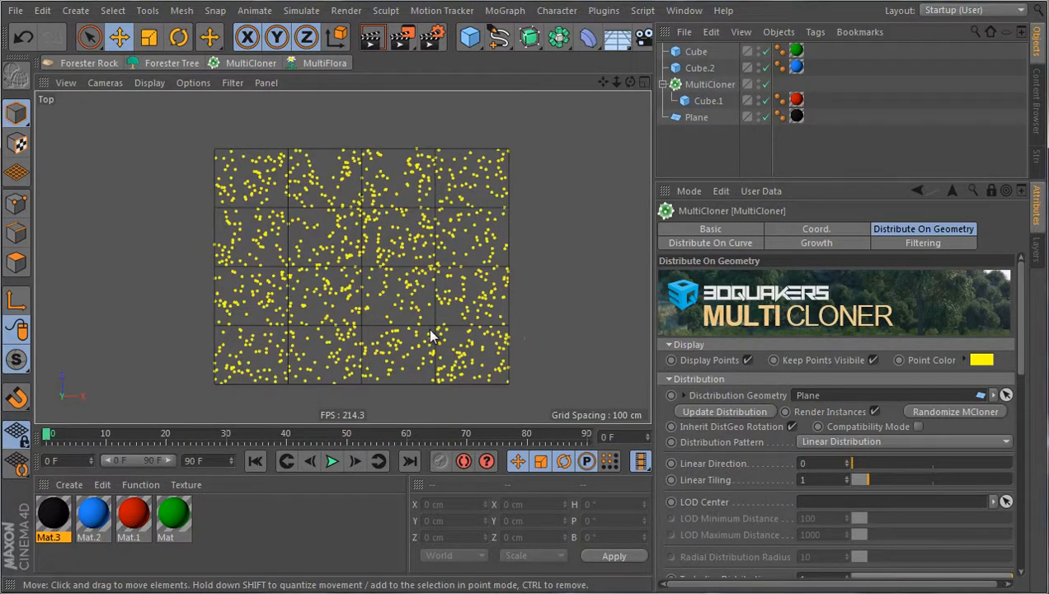
{"action": "scroll", "coordinate": [430, 333], "scroll_direction": "up", "scroll_amount": 2}
{"action": "scroll", "coordinate": [747, 497], "scroll_direction": "down", "scroll_amount": 5}
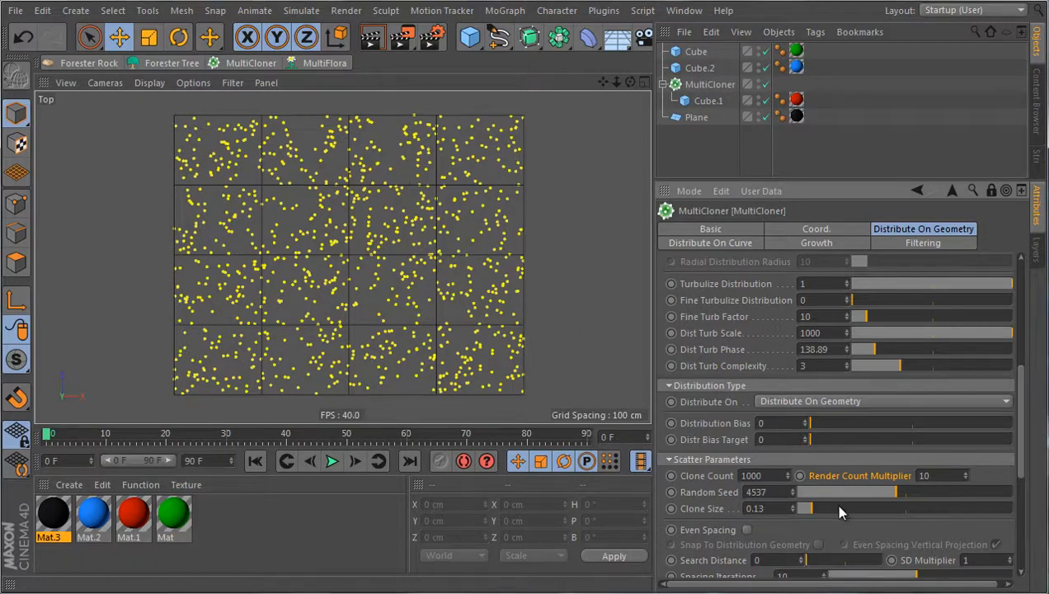
{"action": "left_click_drag", "start_coordinate": [850, 500], "coordinate": [823, 492]}
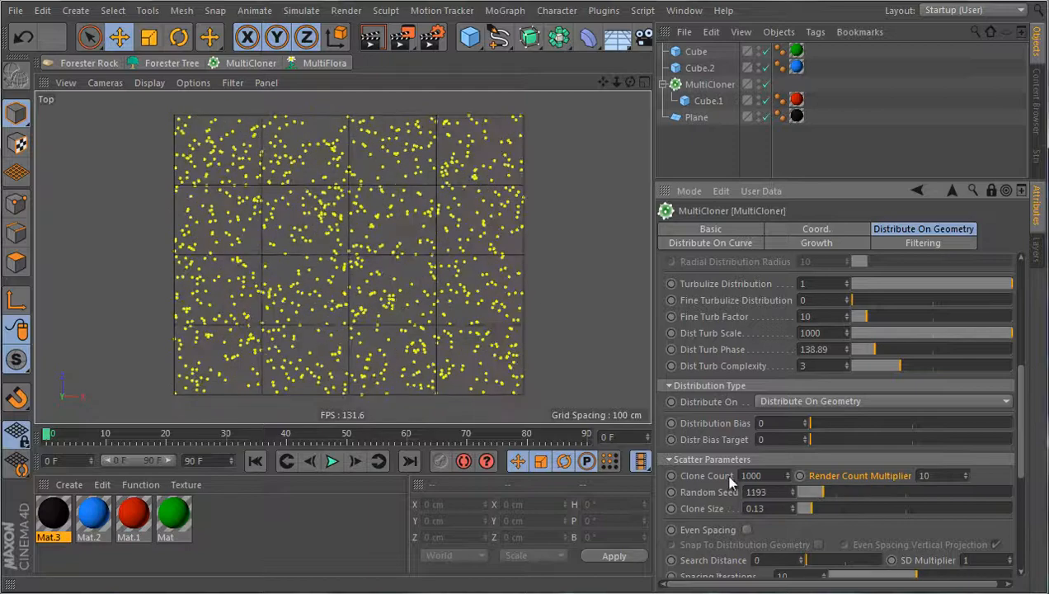
Examine the spacing between neighbouring clone points up close at several places on the plane.
{"action": "scroll", "coordinate": [522, 368], "scroll_direction": "up", "scroll_amount": 5}
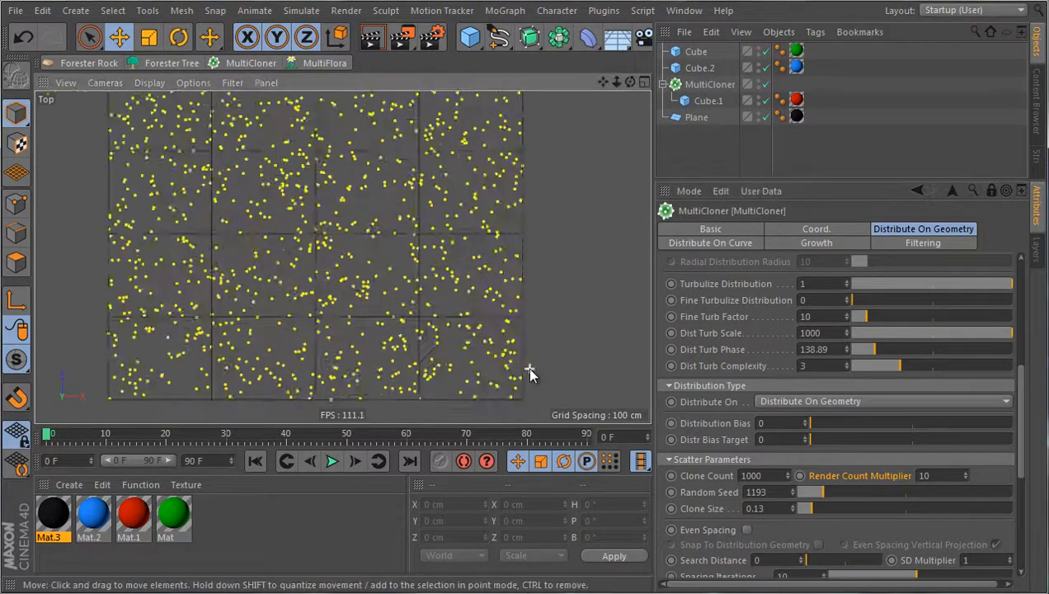
{"action": "scroll", "coordinate": [505, 342], "scroll_direction": "up", "scroll_amount": 2}
{"action": "scroll", "coordinate": [503, 309], "scroll_direction": "up", "scroll_amount": 2}
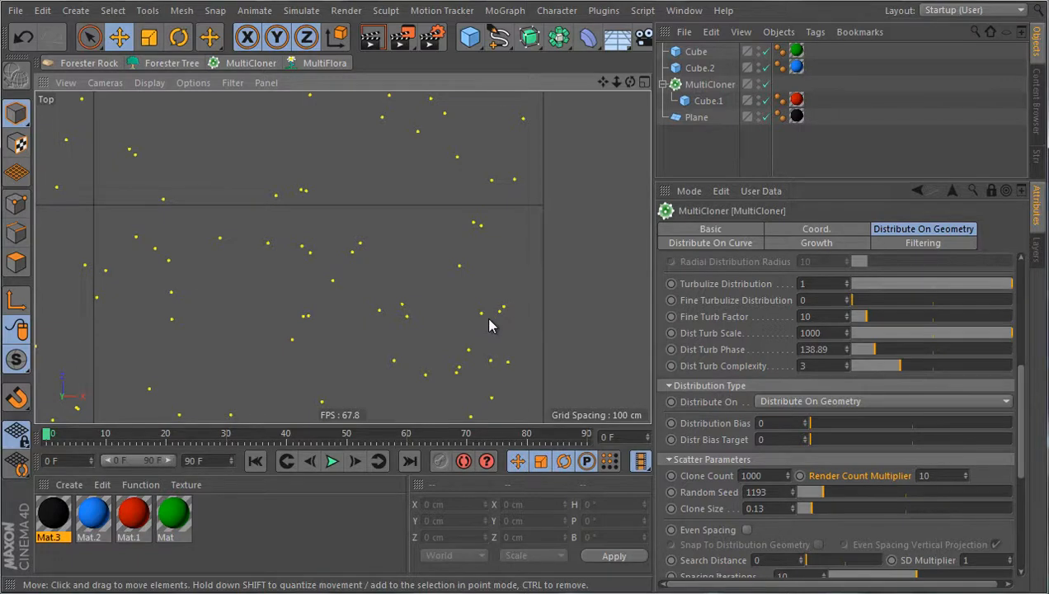
{"action": "scroll", "coordinate": [489, 324], "scroll_direction": "down", "scroll_amount": 1}
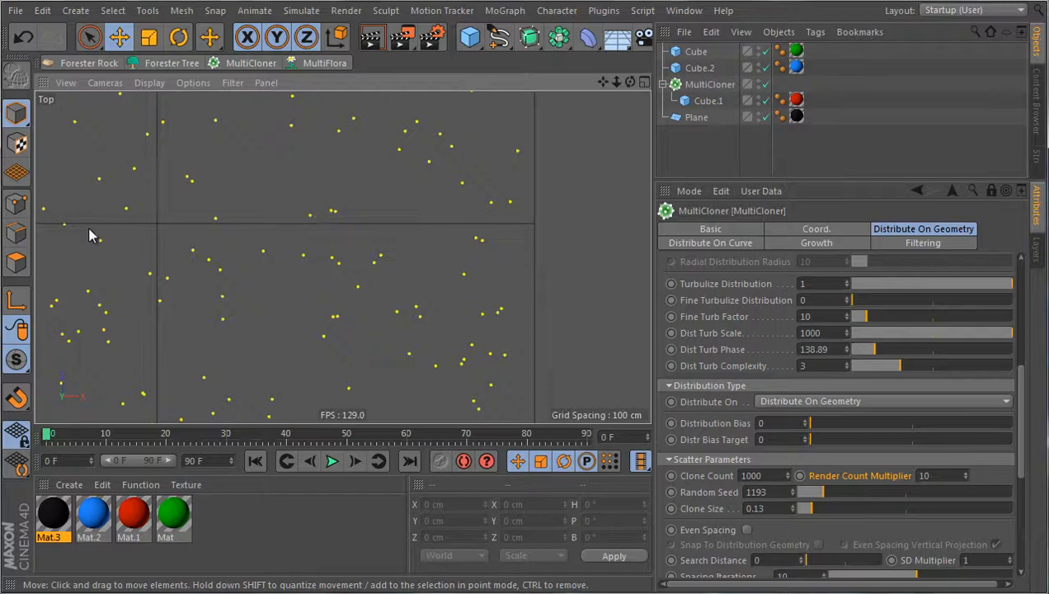
{"action": "scroll", "coordinate": [89, 236], "scroll_direction": "up", "scroll_amount": 4}
{"action": "scroll", "coordinate": [245, 254], "scroll_direction": "down", "scroll_amount": 6}
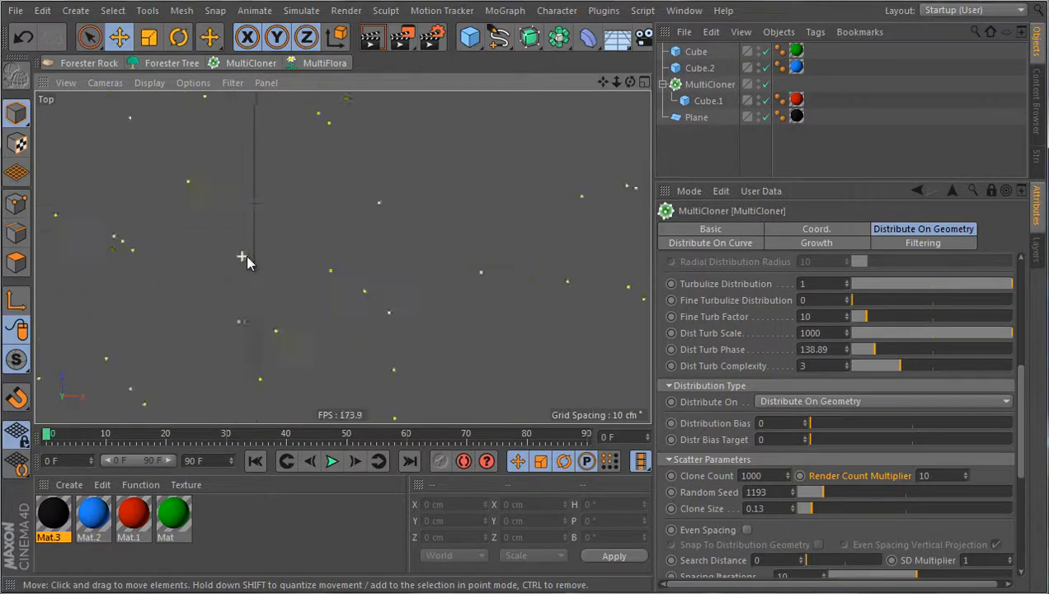
{"action": "scroll", "coordinate": [402, 301], "scroll_direction": "up", "scroll_amount": 3}
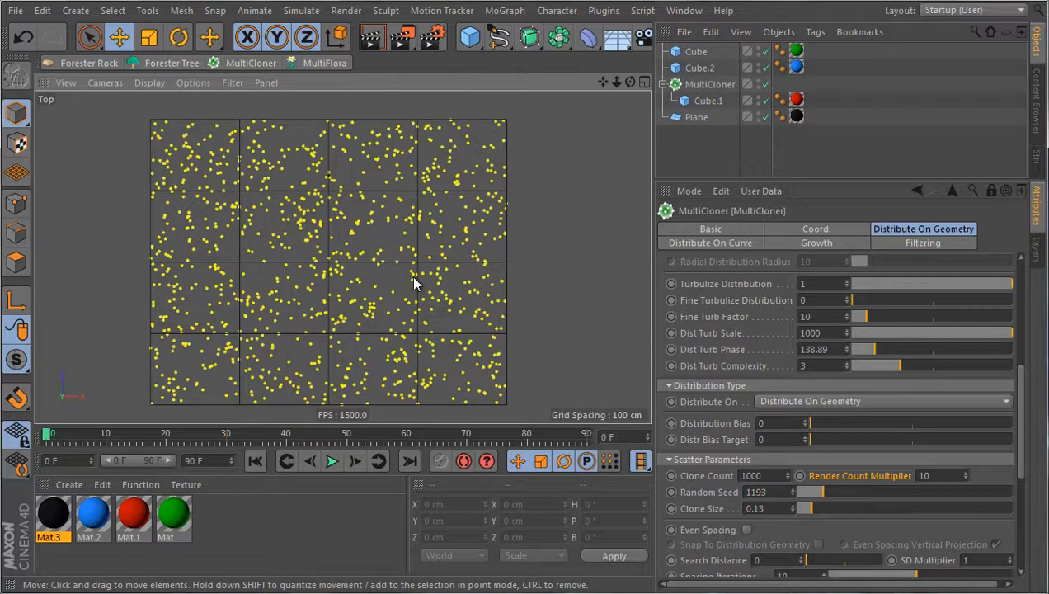
Enable Even Spacing for the MultiCloner, set its Search Distance to about 3841.72 and inspect the points in the Perspective view.
{"action": "scroll", "coordinate": [695, 467], "scroll_direction": "down", "scroll_amount": 3}
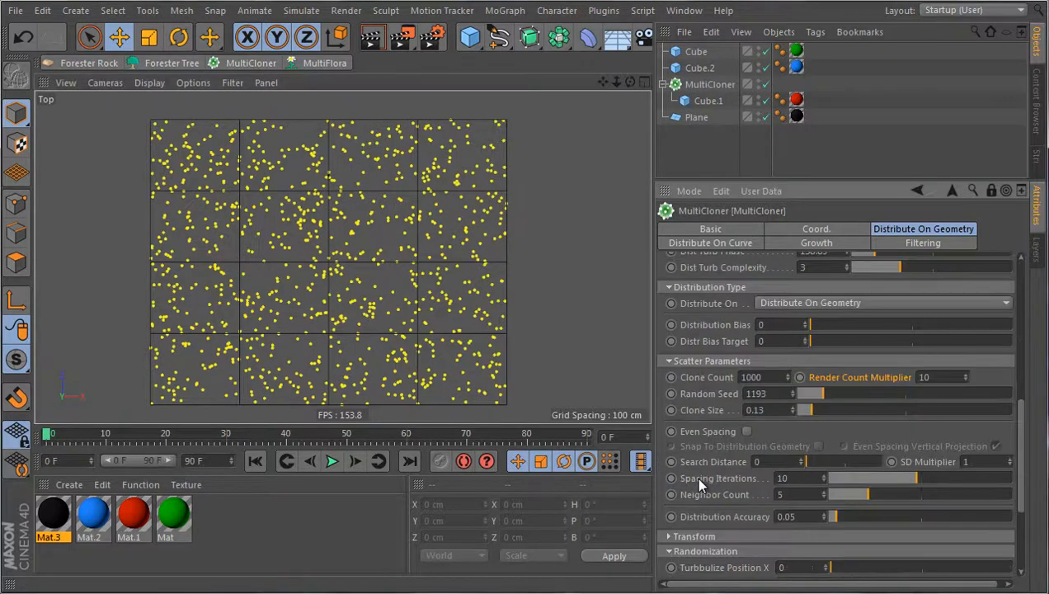
{"action": "left_click", "coordinate": [746, 431]}
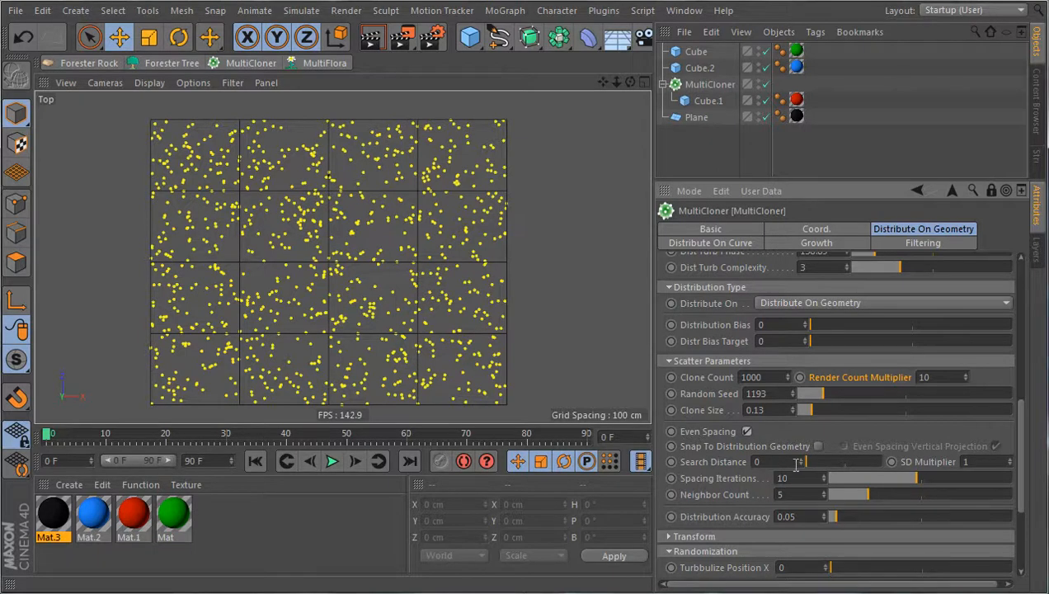
{"action": "left_click_drag", "start_coordinate": [807, 463], "coordinate": [836, 459]}
{"action": "middle_click", "coordinate": [421, 243]}
{"action": "middle_click", "coordinate": [257, 192]}
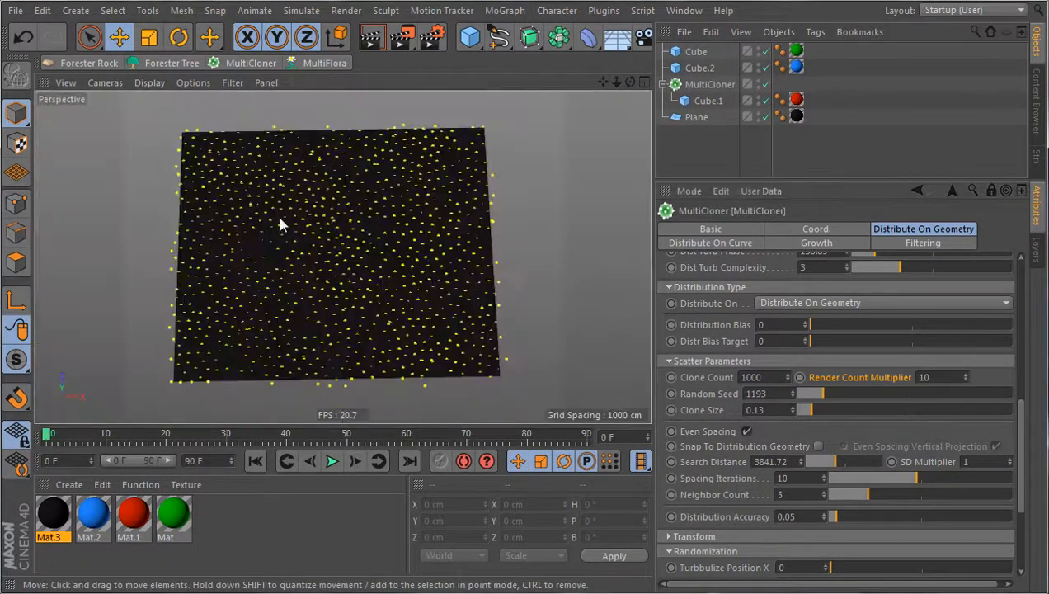
{"action": "left_click_drag", "start_coordinate": [460, 406], "coordinate": [367, 348], "text": "alt"}
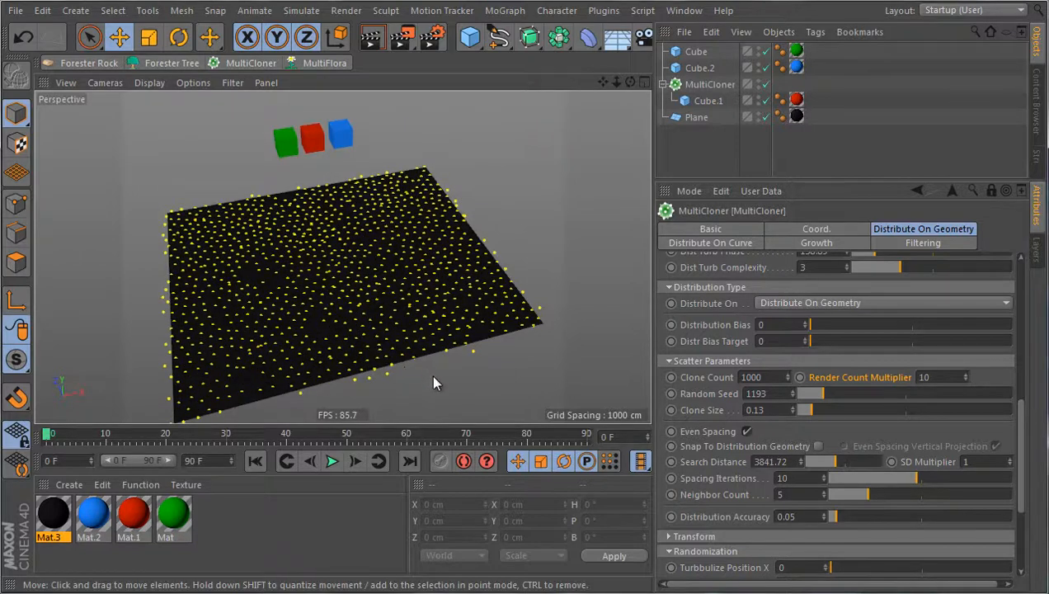
Disable Display Points to inspect the evenly spaced cubes in the Perspective and Top views, and re-enable it.
{"action": "scroll", "coordinate": [722, 435], "scroll_direction": "up", "scroll_amount": 10}
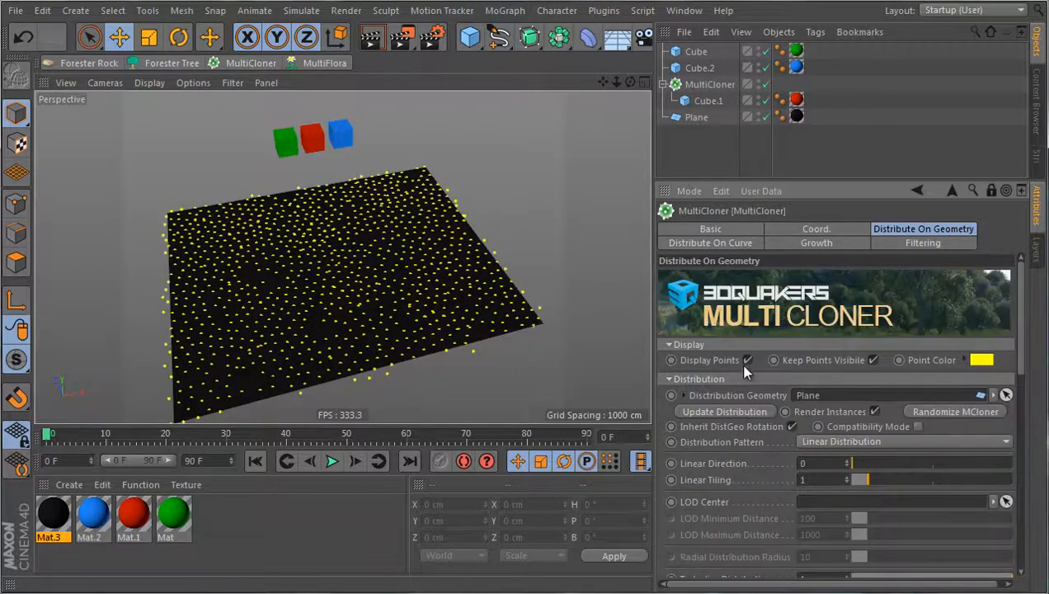
{"action": "left_click", "coordinate": [747, 360]}
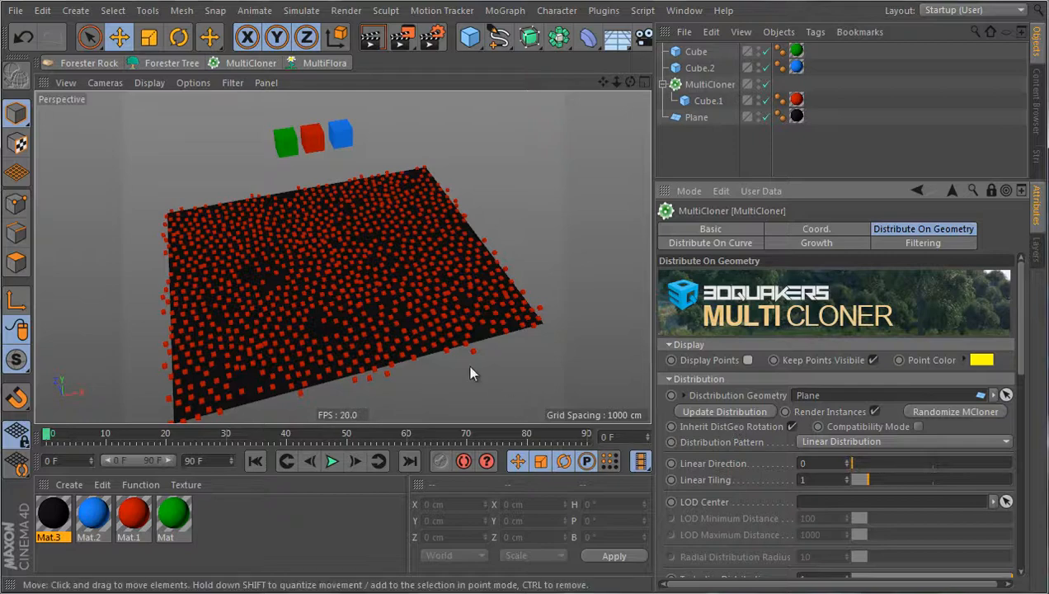
{"action": "mouse_move", "coordinate": [449, 369]}
{"action": "left_mouse_down", "text": "alt"}
{"action": "mouse_move", "coordinate": [444, 402]}
{"action": "mouse_move", "coordinate": [574, 333]}
{"action": "mouse_move", "coordinate": [423, 404]}
{"action": "mouse_move", "coordinate": [394, 331]}
{"action": "left_mouse_up", "text": "alt"}
{"action": "middle_click", "coordinate": [394, 331]}
{"action": "middle_click", "coordinate": [429, 205]}
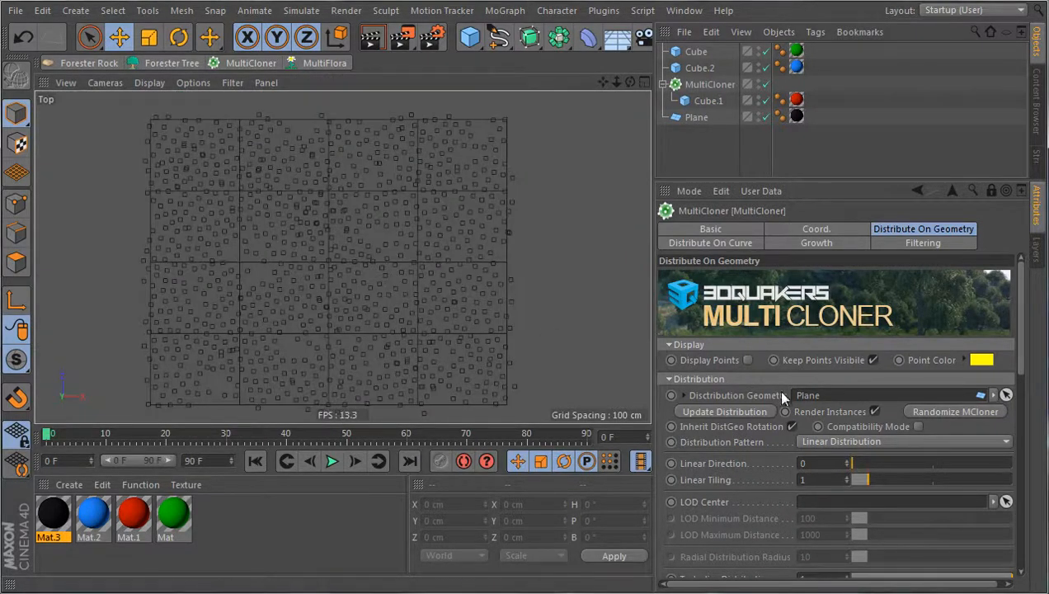
{"action": "left_click", "coordinate": [747, 360]}
Try Spacing Iterations of 20 for the MultiCloner and inspect how evenly the points spread over the plane.
{"action": "scroll", "coordinate": [721, 479], "scroll_direction": "down", "scroll_amount": 6}
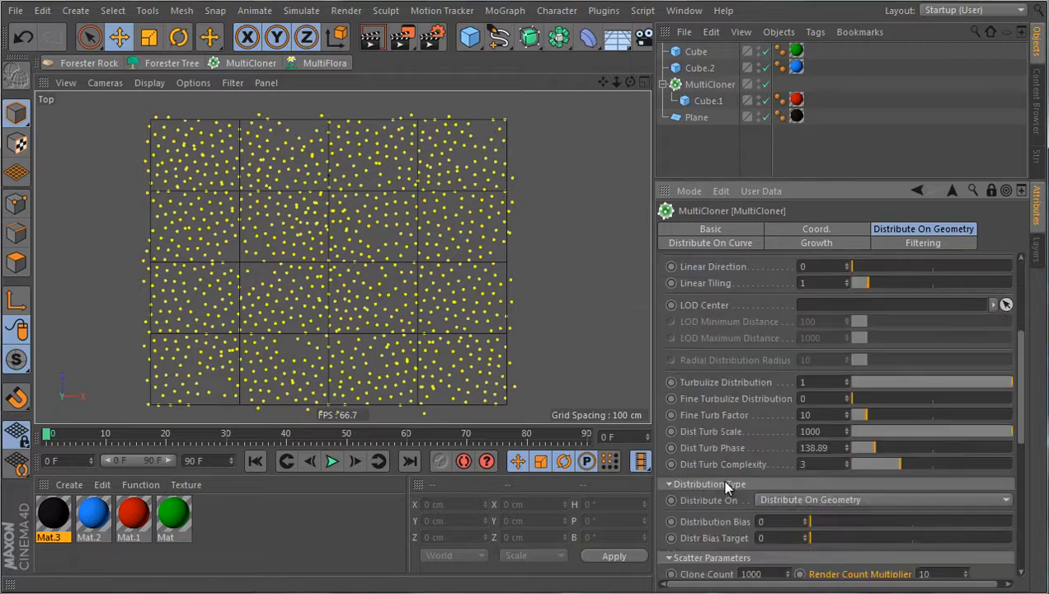
{"action": "scroll", "coordinate": [719, 435], "scroll_direction": "down", "scroll_amount": 6}
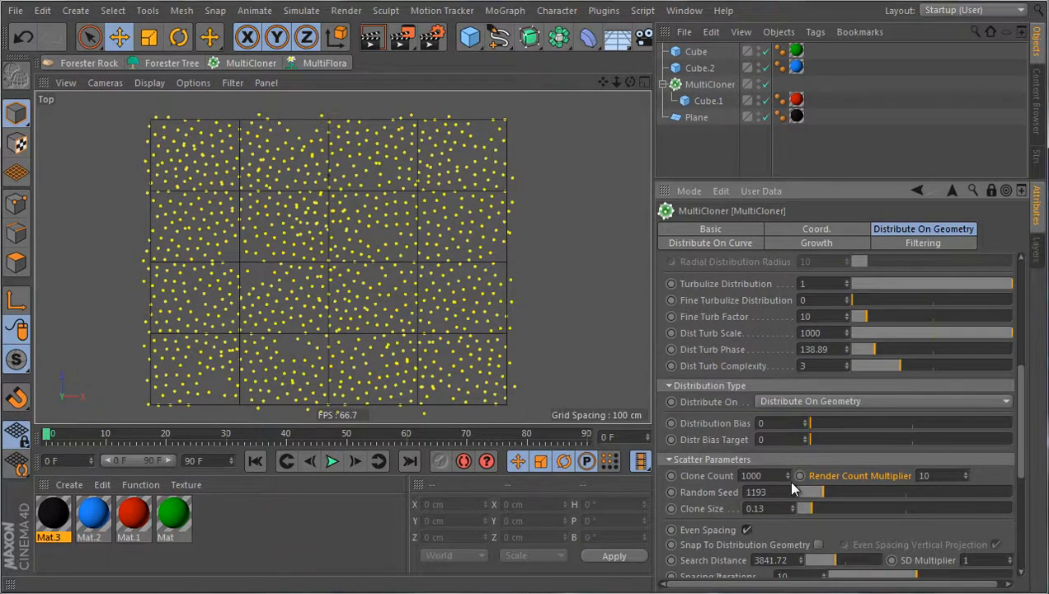
{"action": "scroll", "coordinate": [715, 509], "scroll_direction": "down", "scroll_amount": 6}
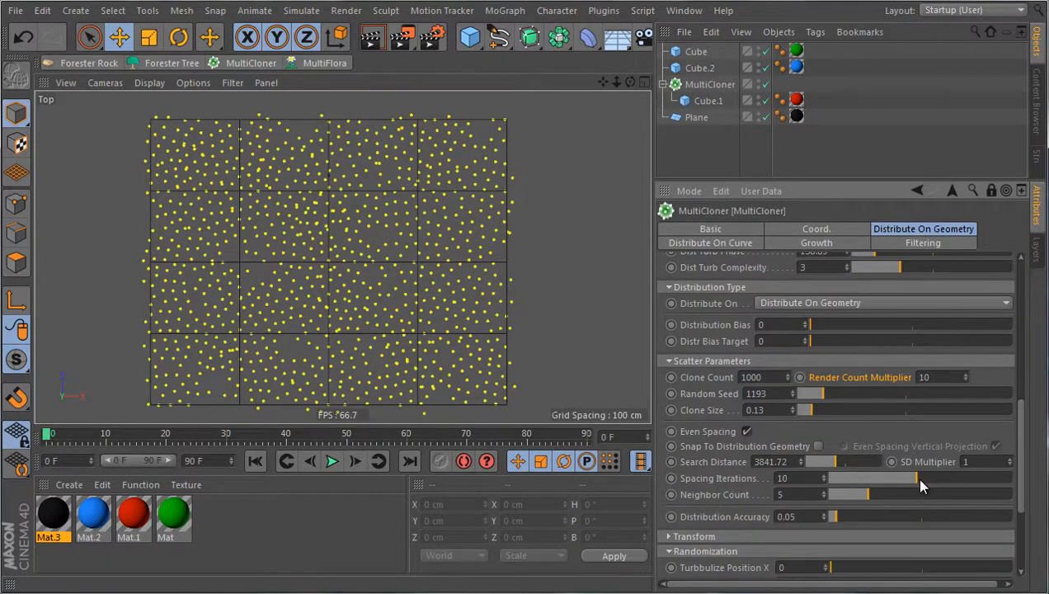
{"action": "left_click_drag", "start_coordinate": [913, 478], "coordinate": [1020, 479]}
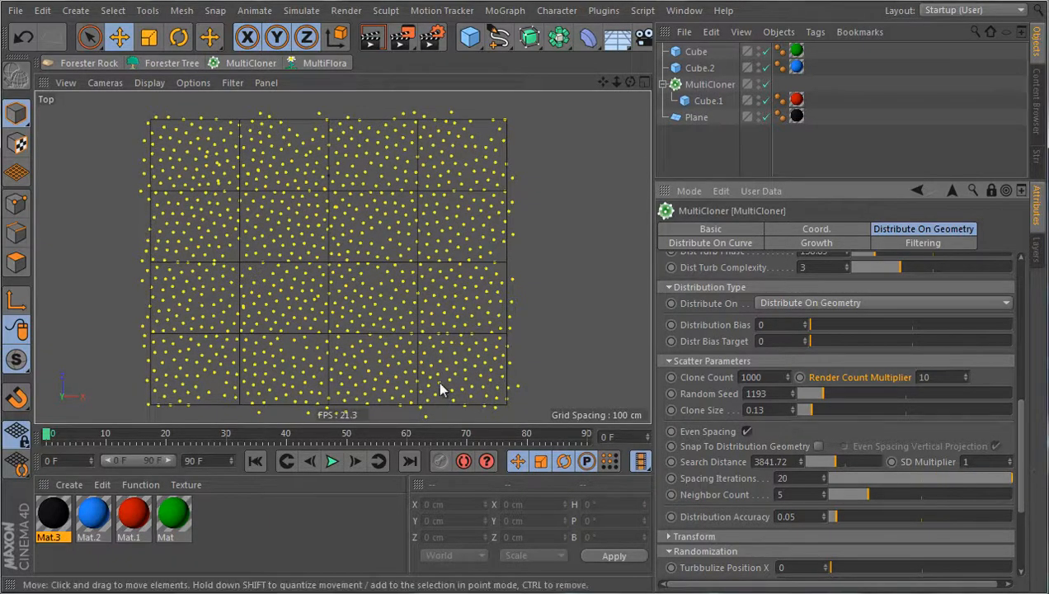
{"action": "scroll", "coordinate": [304, 211], "scroll_direction": "up", "scroll_amount": 4}
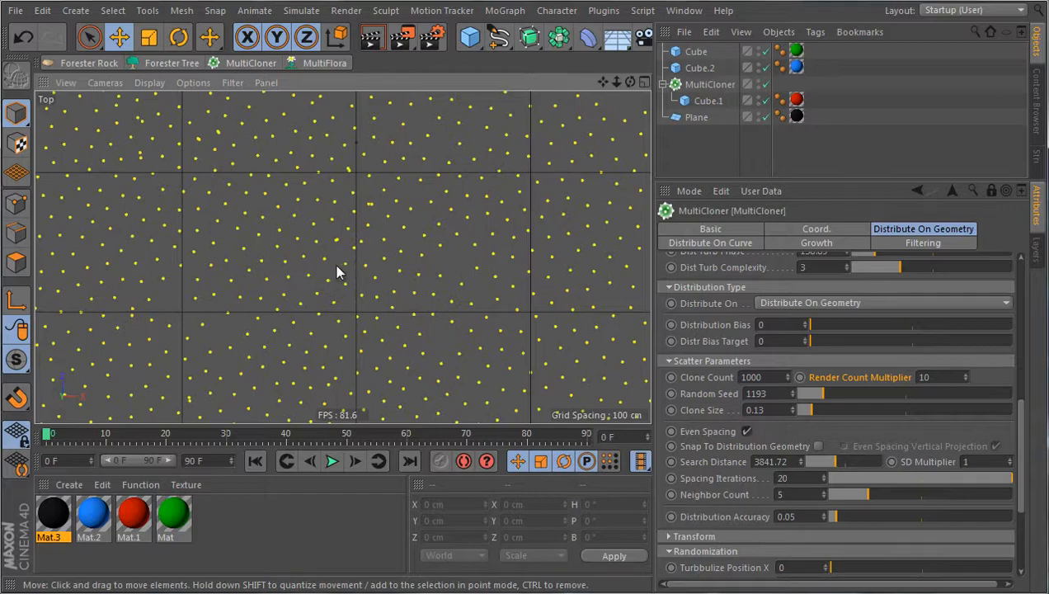
{"action": "scroll", "coordinate": [289, 231], "scroll_direction": "down", "scroll_amount": 4}
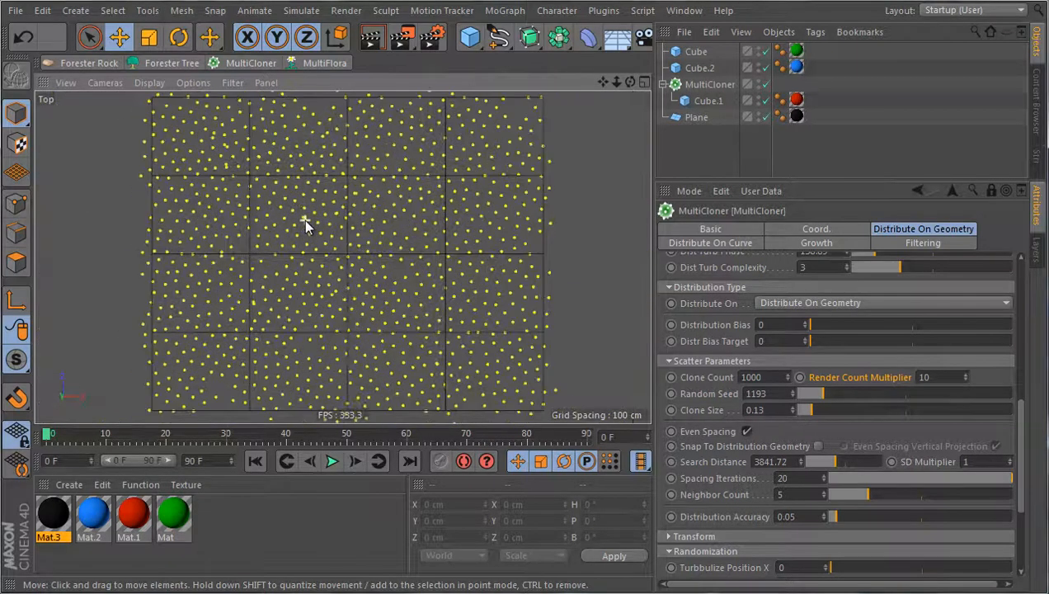
{"action": "scroll", "coordinate": [305, 226], "scroll_direction": "down", "scroll_amount": 1}
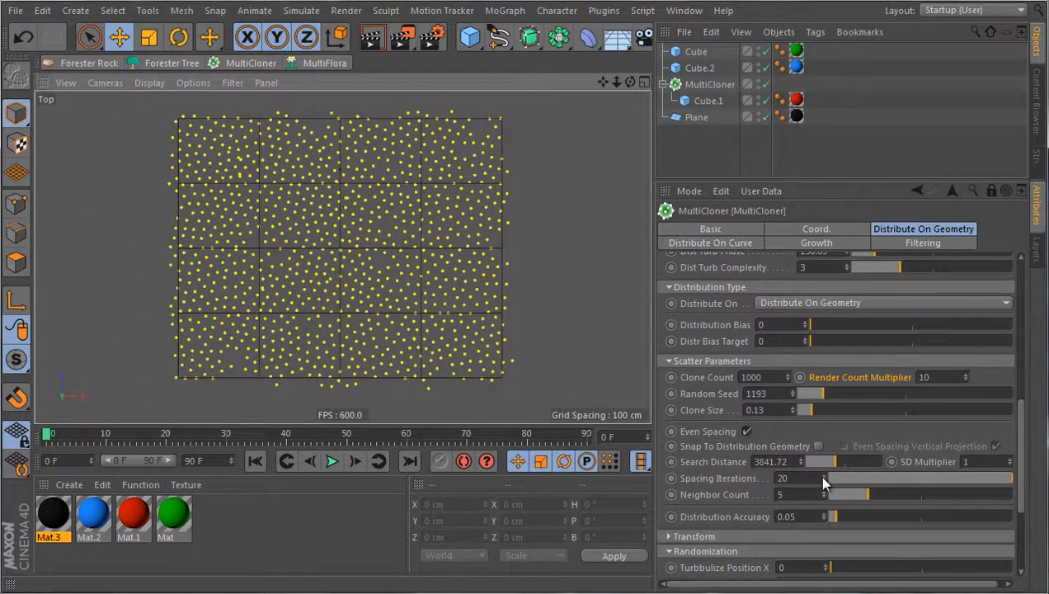
Set the MultiCloner's Spacing Iterations to 10 and return to the Perspective view.
{"action": "left_click_drag", "start_coordinate": [823, 483], "coordinate": [804, 478]}
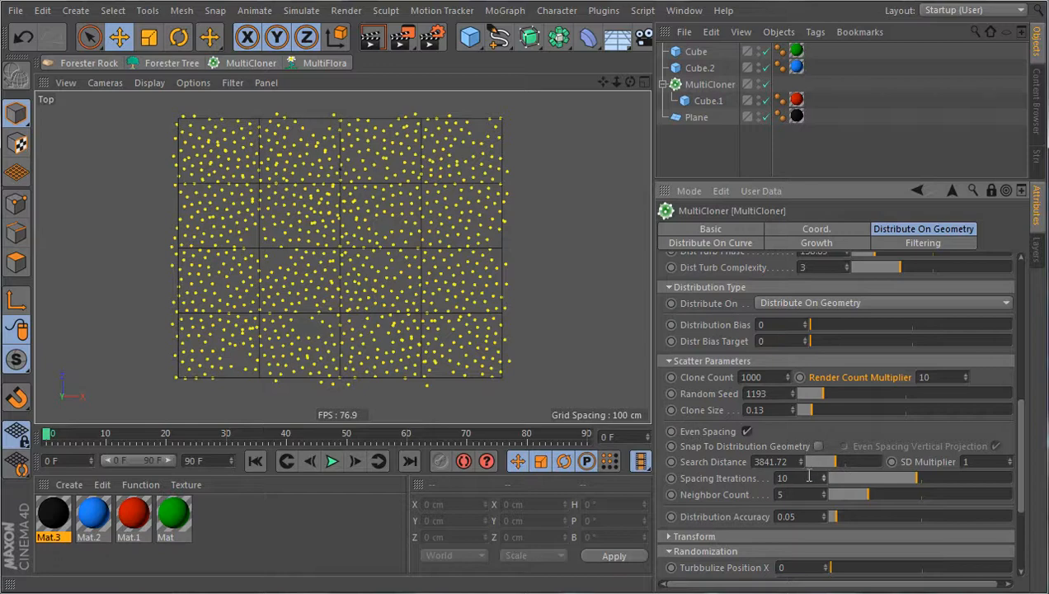
{"action": "left_click_drag", "start_coordinate": [854, 495], "coordinate": [826, 498]}
{"action": "key", "text": "F1"}
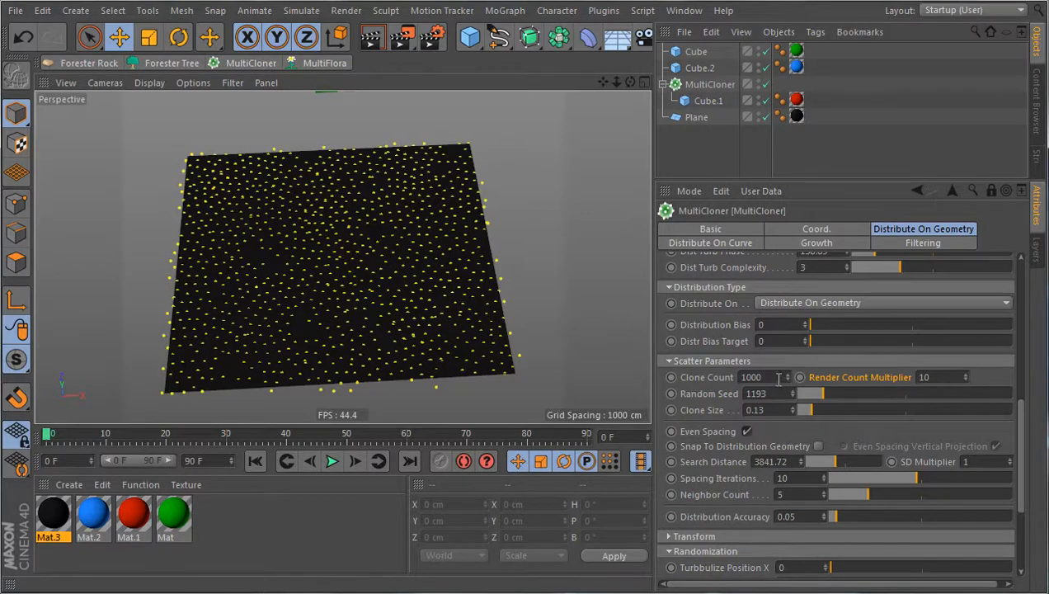
Set the MultiCloner's Render Count Multiplier to 1 and render the scene to the Picture Viewer.
{"action": "double_click", "coordinate": [928, 376]}
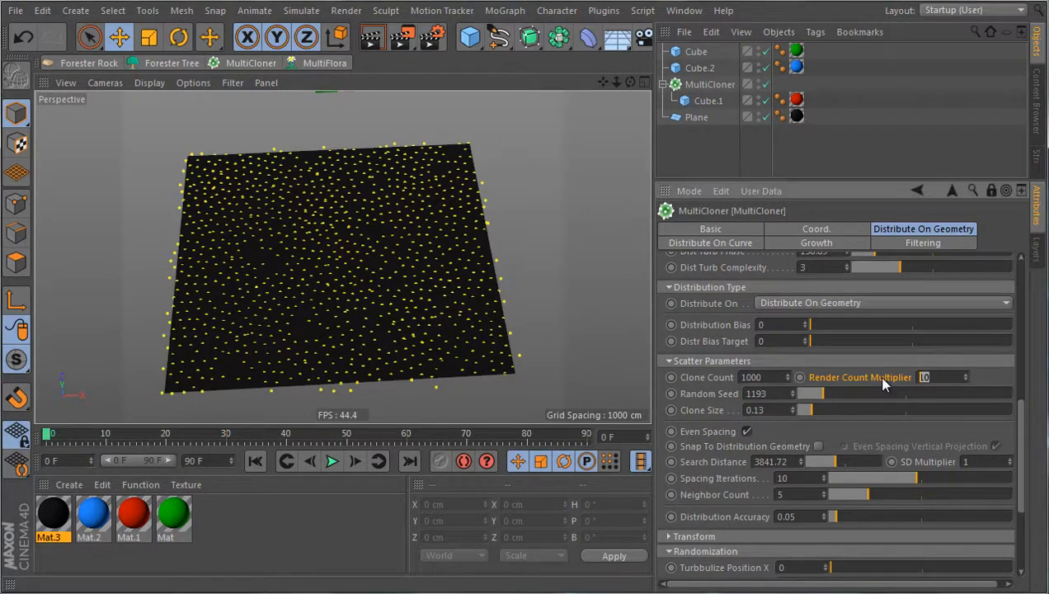
{"action": "type", "text": "1"}
{"action": "key", "text": "Return"}
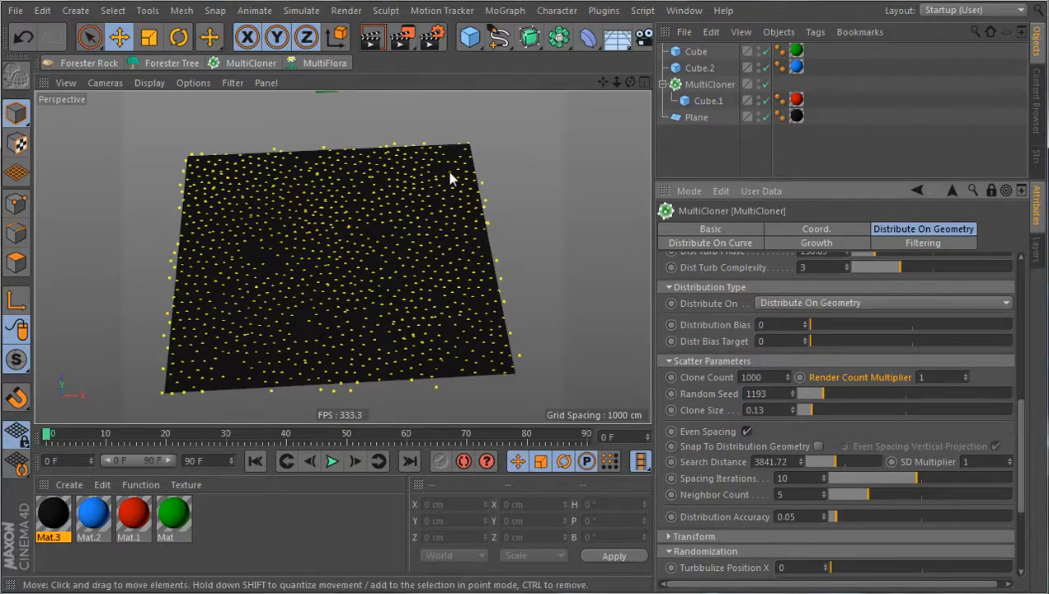
{"action": "left_click", "coordinate": [402, 36]}
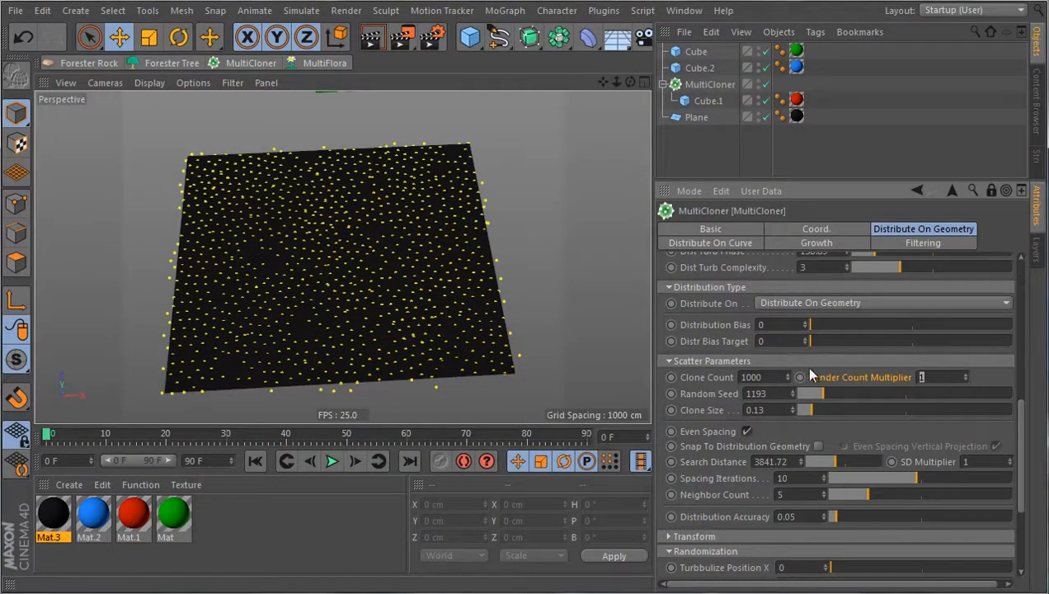
Set the MultiCloner's Clone Count to 10000 and render the plane to the Picture Viewer.
{"action": "left_click", "coordinate": [778, 376]}
{"action": "type", "text": "0"}
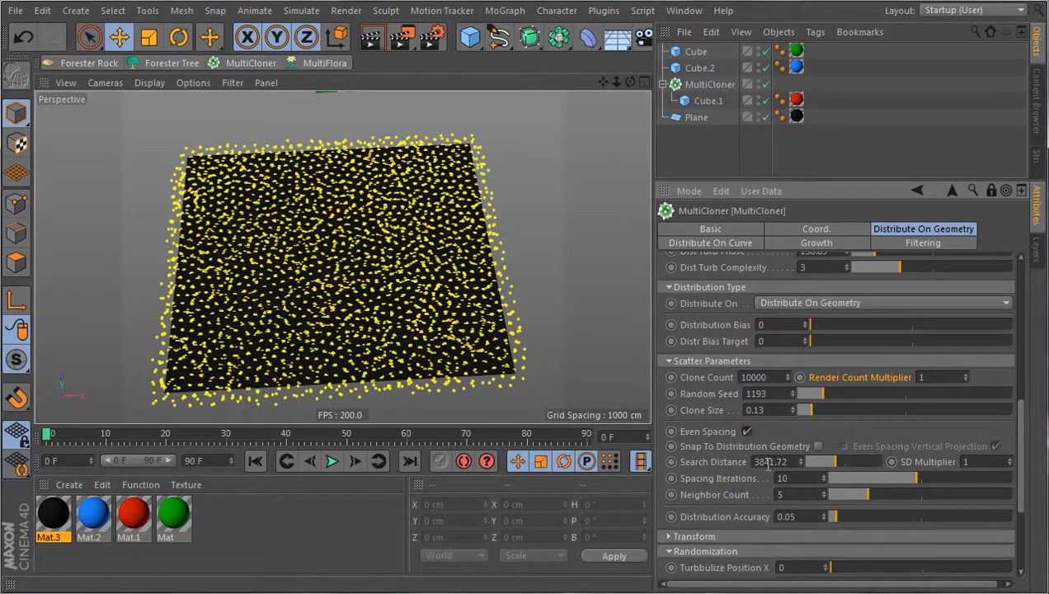
{"action": "left_click", "coordinate": [402, 37]}
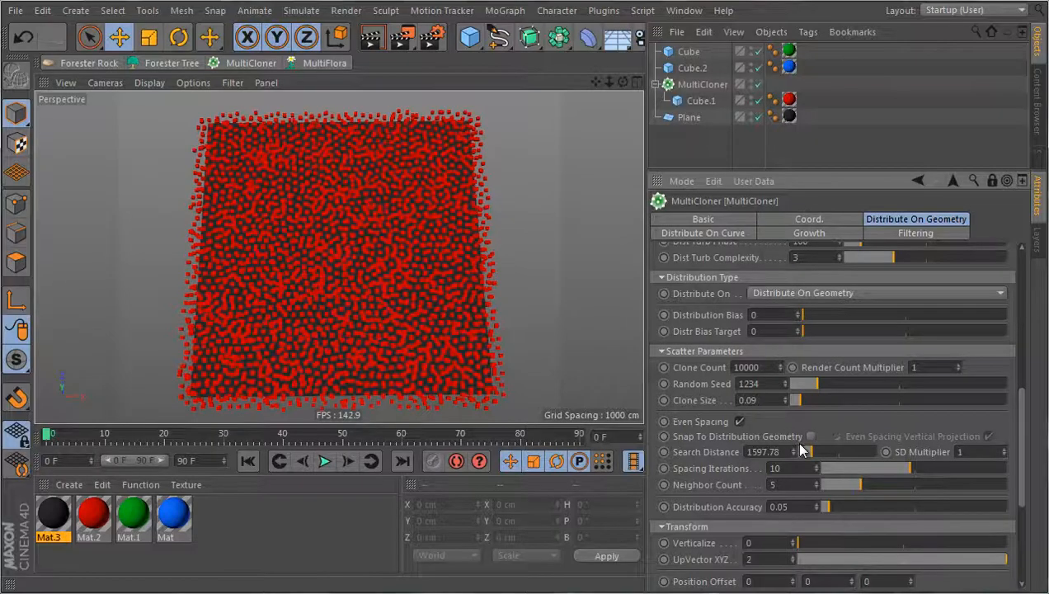
Try a Search Distance of 773.12, and undo both this change and the increased Clone Count.
{"action": "left_click_drag", "start_coordinate": [806, 452], "coordinate": [806, 453]}
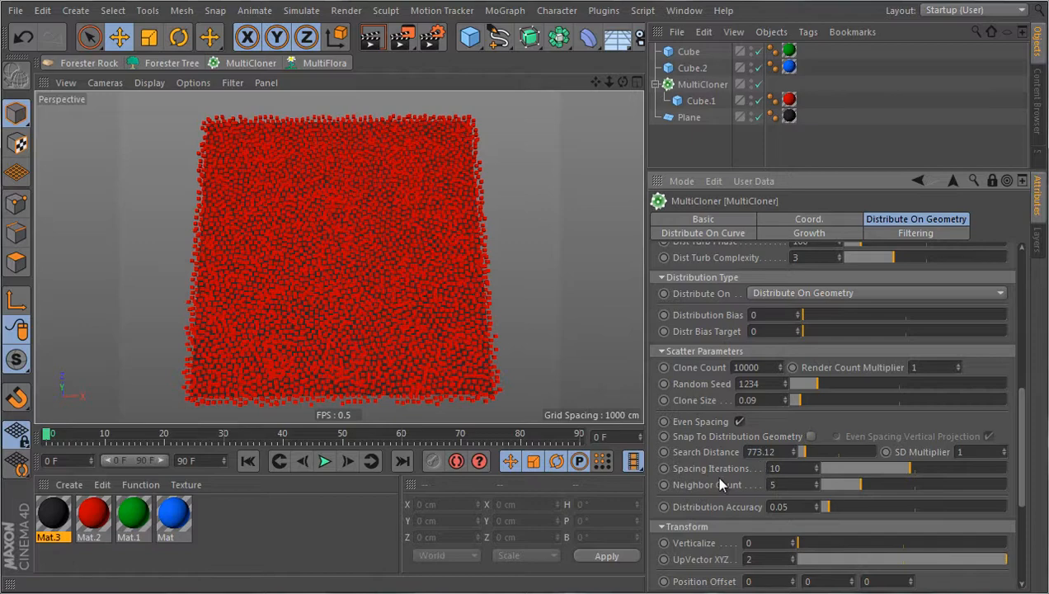
{"action": "key", "text": "ctrl+z"}
{"action": "key", "text": "ctrl+z"}
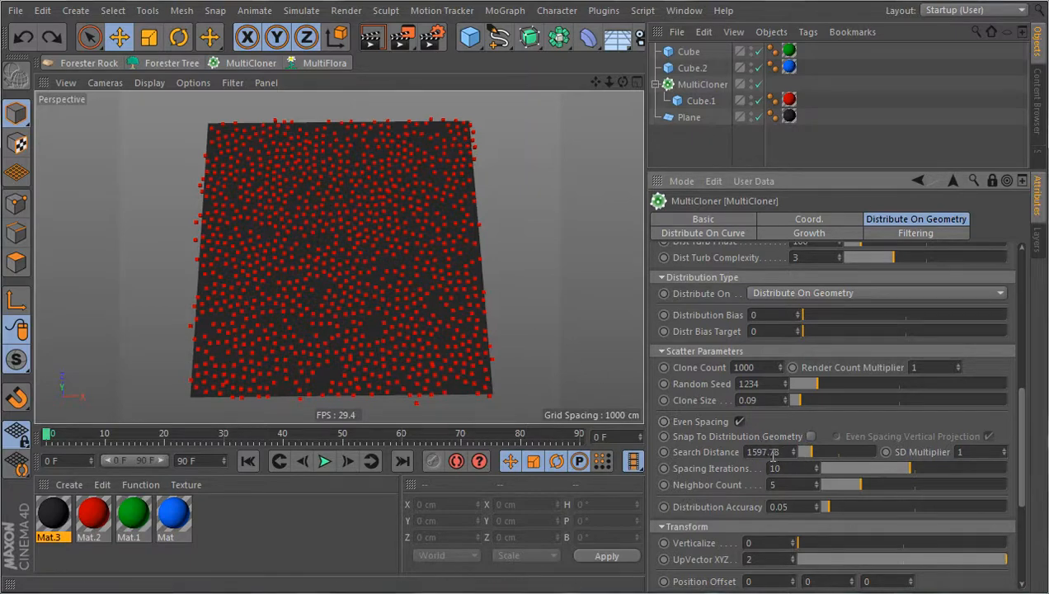
Set the MultiCloner's Search Distance to 1600.
{"action": "left_click_drag", "start_coordinate": [782, 450], "coordinate": [715, 446]}
{"action": "type", "text": "1600"}
{"action": "key", "text": "Return"}
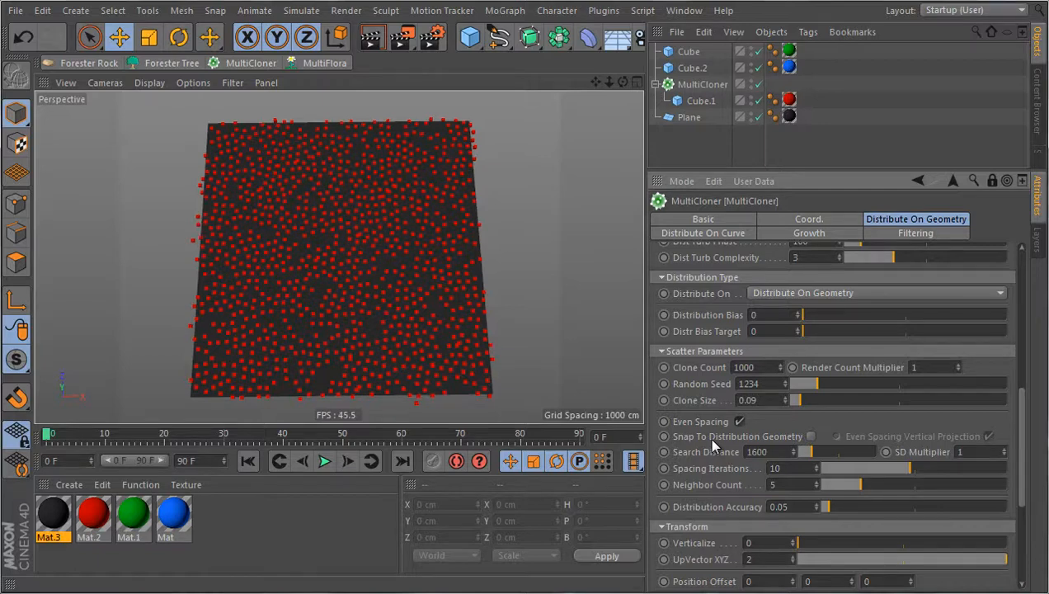
Set the Render Count Multiplier to 10 and render the evenly spaced clones to the Picture Viewer.
{"action": "left_click", "coordinate": [937, 371]}
{"action": "type", "text": "10"}
{"action": "key", "text": "Return"}
{"action": "left_click", "coordinate": [403, 37]}
Set the MultiCloner's Clone Size to 0.04 and render the smaller cubes to the Picture Viewer.
{"action": "left_click_drag", "start_coordinate": [765, 399], "coordinate": [713, 395]}
{"action": "type", "text": "0.04"}
{"action": "key", "text": "Return"}
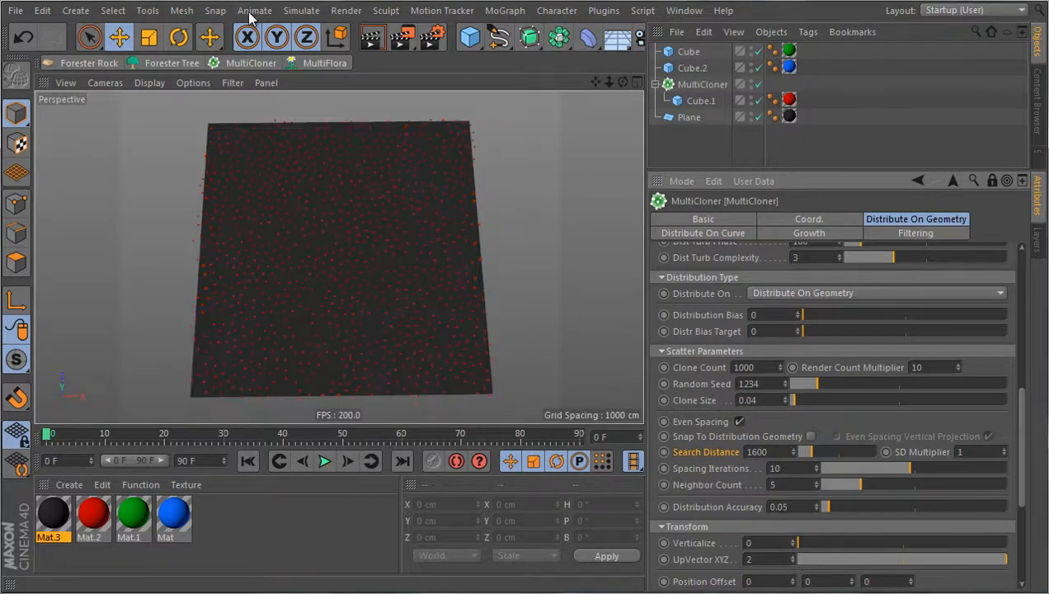
{"action": "left_click", "coordinate": [403, 36]}
Set the Render Count Multiplier to 20 and render the scene to the Picture Viewer again.
{"action": "left_click", "coordinate": [931, 369]}
{"action": "type", "text": "1"}
{"action": "left_click", "coordinate": [401, 38]}
{"action": "left_click", "coordinate": [401, 39]}
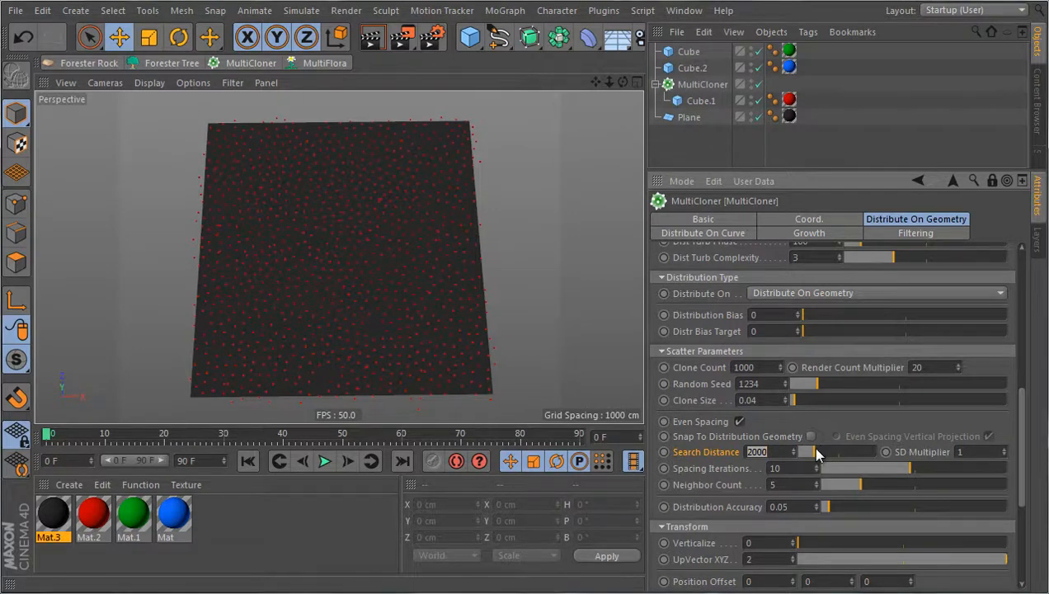
Try Search Distances of 9999 and 3453.26 on the MultiCloner with an SD Multiplier of 10, and restore the multiplier to 1.
{"action": "left_click_drag", "start_coordinate": [816, 453], "coordinate": [891, 452]}
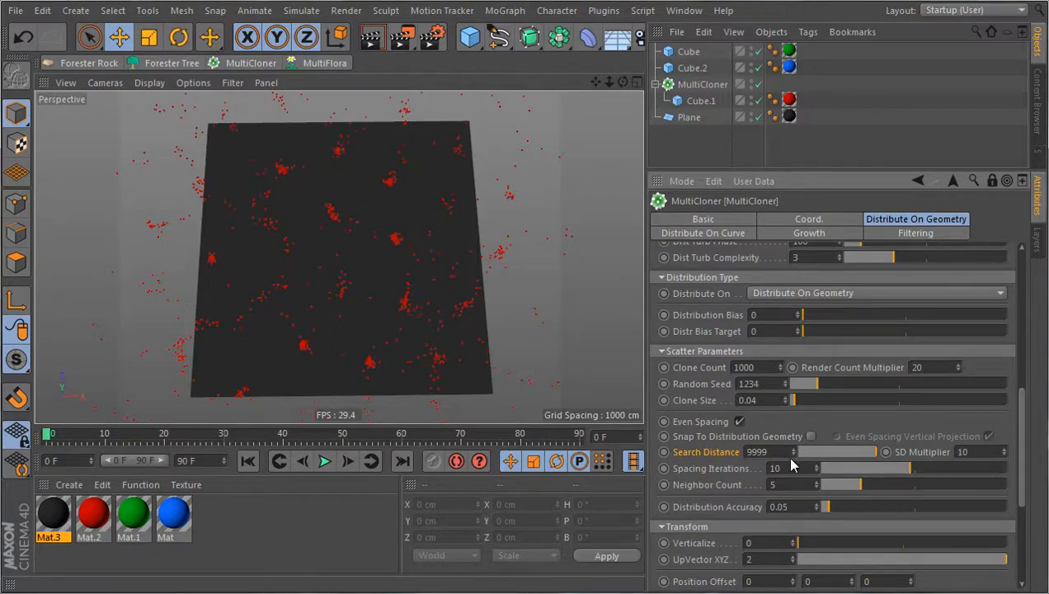
{"action": "left_click_drag", "start_coordinate": [850, 453], "coordinate": [822, 453]}
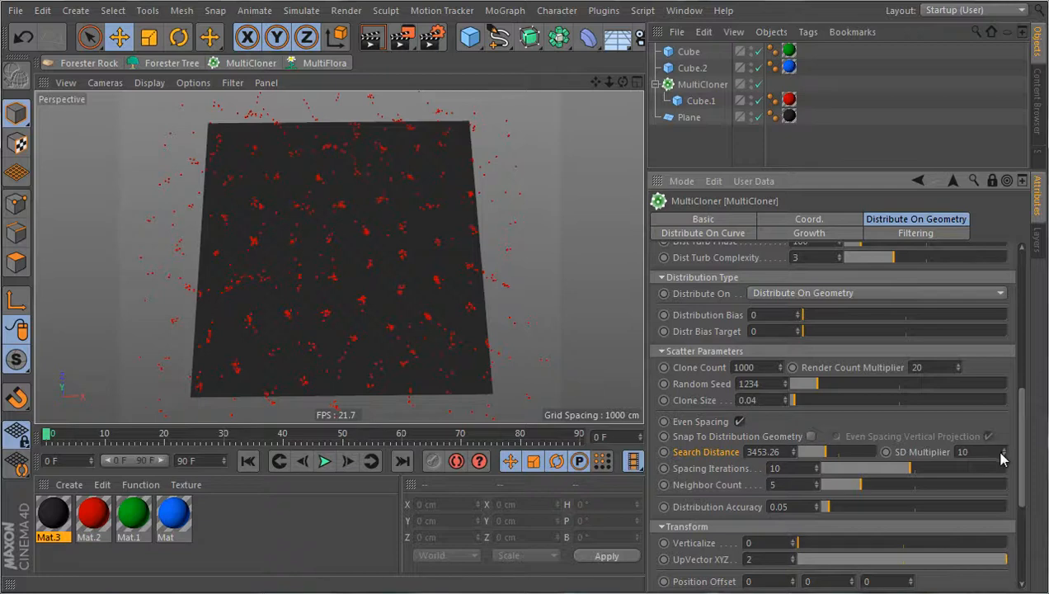
{"action": "left_click", "coordinate": [1003, 454]}
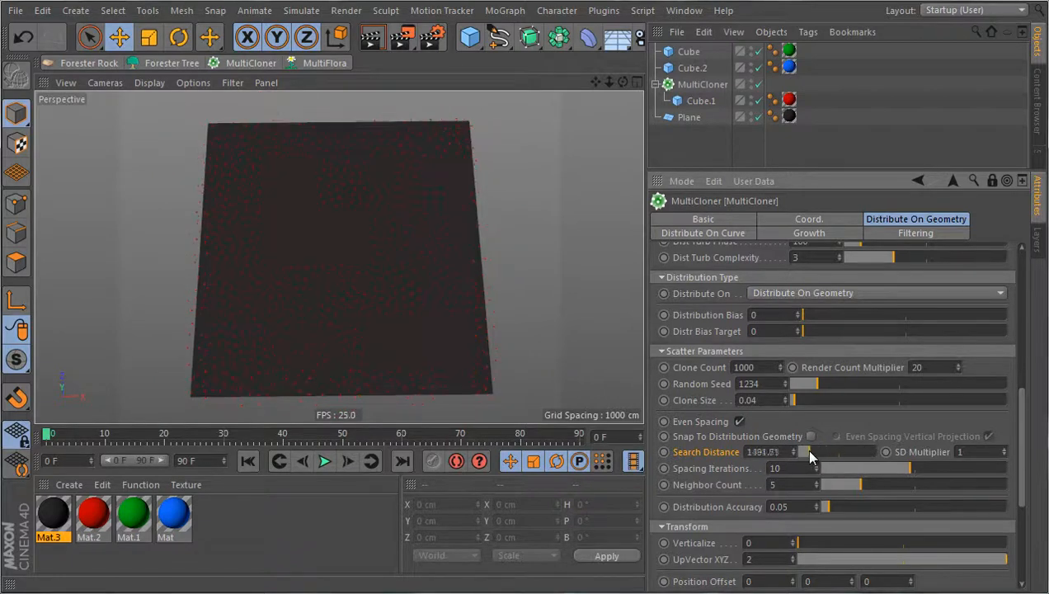
Set the MultiCloner's Search Distance to about 2731.69 and examine the clones along the plane's edges.
{"action": "left_click_drag", "start_coordinate": [810, 454], "coordinate": [820, 451]}
{"action": "scroll", "coordinate": [496, 302], "scroll_direction": "up", "scroll_amount": 5}
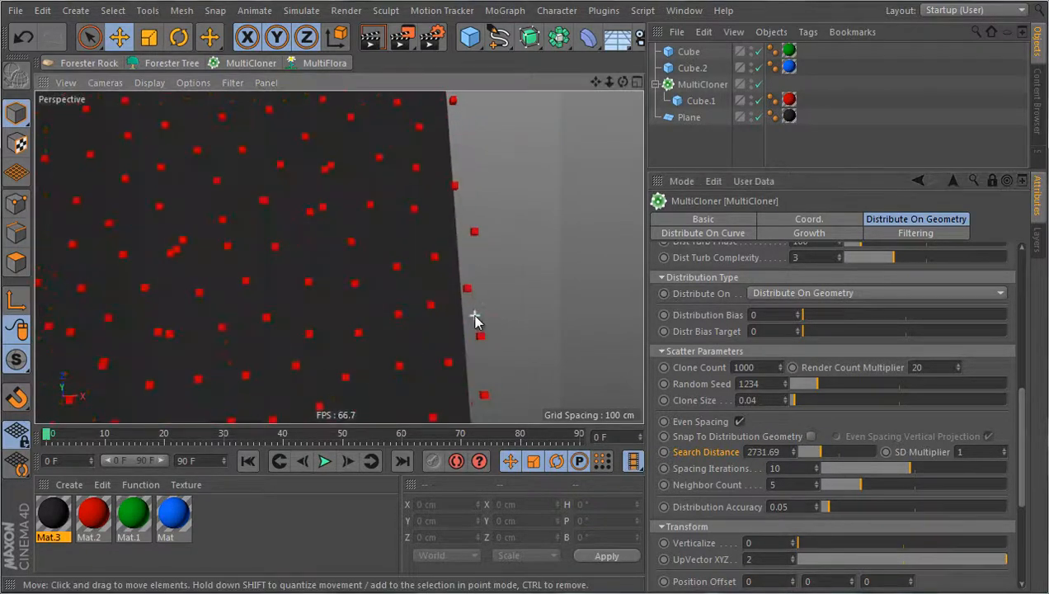
{"action": "scroll", "coordinate": [488, 283], "scroll_direction": "down", "scroll_amount": 5}
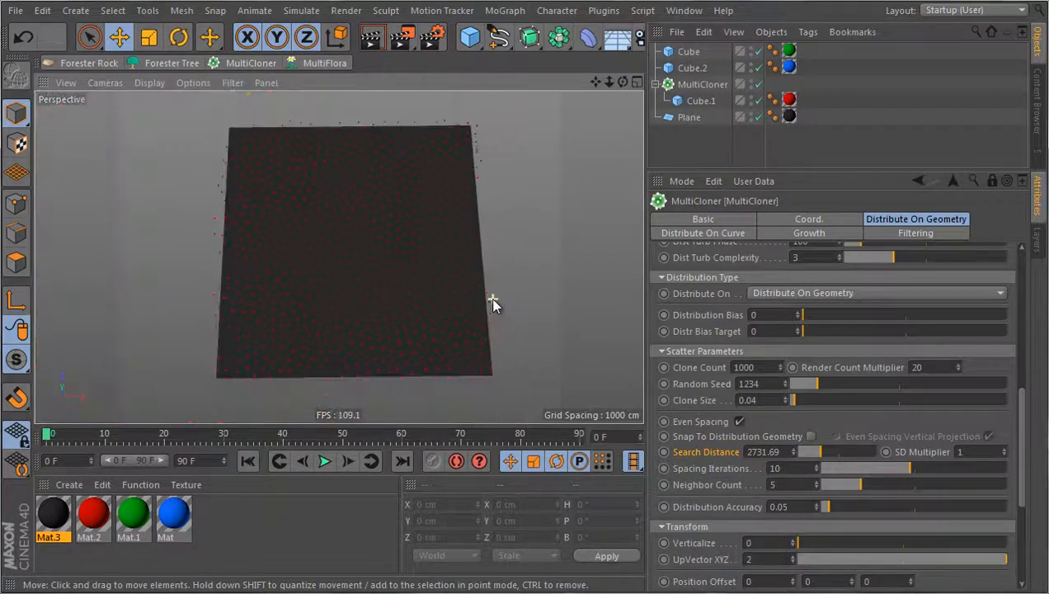
{"action": "scroll", "coordinate": [423, 165], "scroll_direction": "up", "scroll_amount": 2}
{"action": "scroll", "coordinate": [417, 159], "scroll_direction": "down", "scroll_amount": 2}
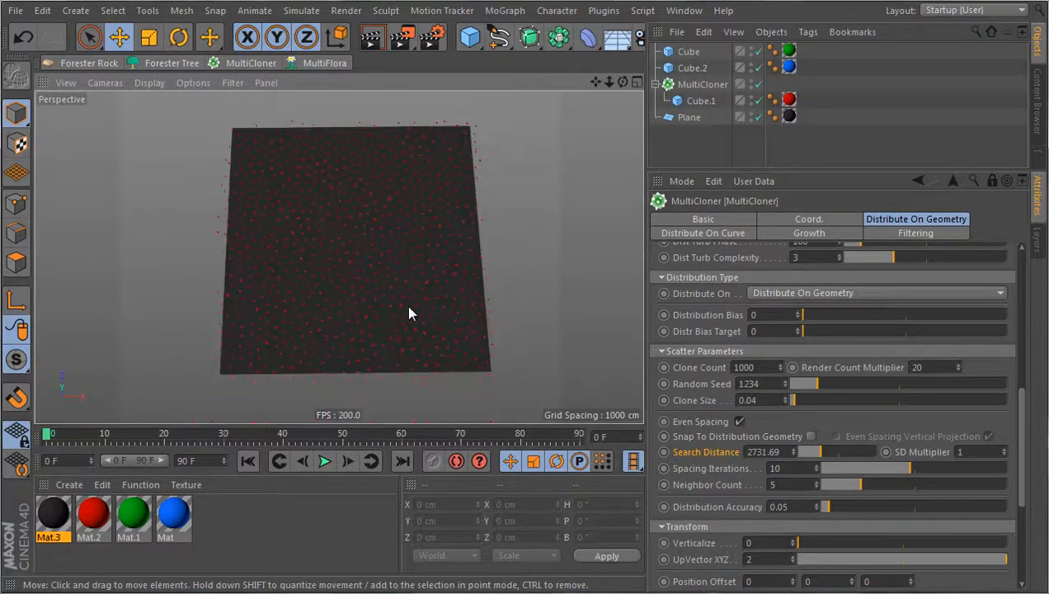
{"action": "scroll", "coordinate": [404, 313], "scroll_direction": "up", "scroll_amount": 1}
{"action": "scroll", "coordinate": [392, 392], "scroll_direction": "down", "scroll_amount": 2}
{"action": "scroll", "coordinate": [390, 294], "scroll_direction": "up", "scroll_amount": 2}
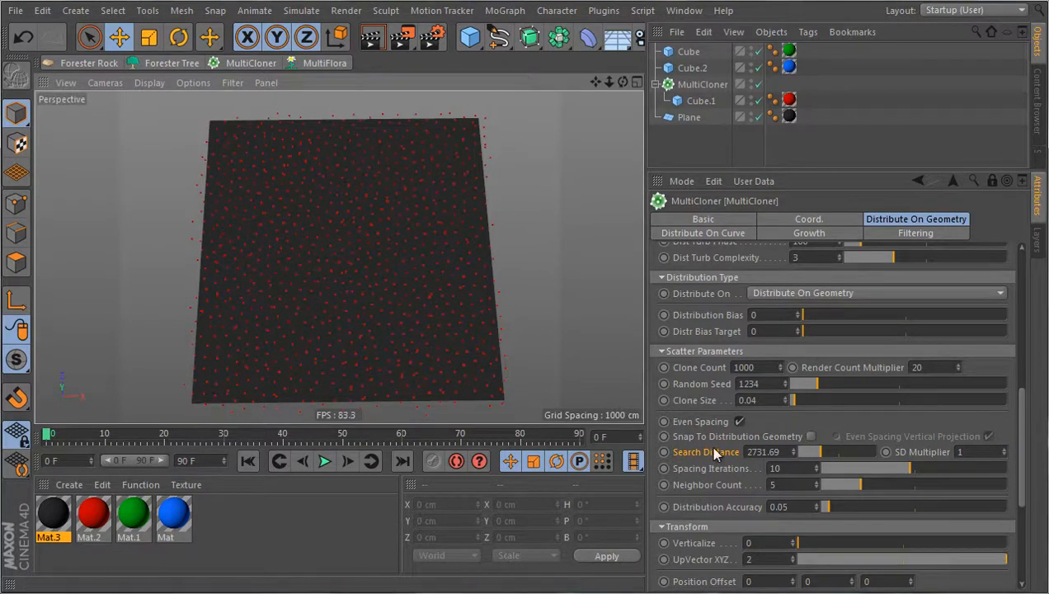
Enable Snap To Distribution Geometry and check the selected MultiCloner's clones against the plane's border in the Top view.
{"action": "left_click", "coordinate": [810, 437]}
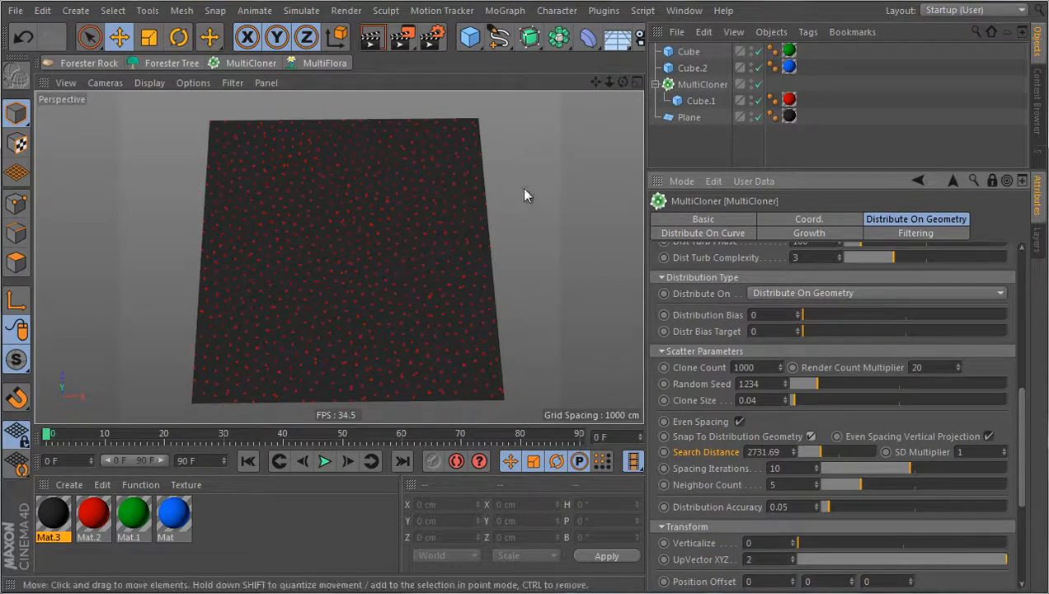
{"action": "middle_click", "coordinate": [446, 169]}
{"action": "middle_click", "coordinate": [462, 171]}
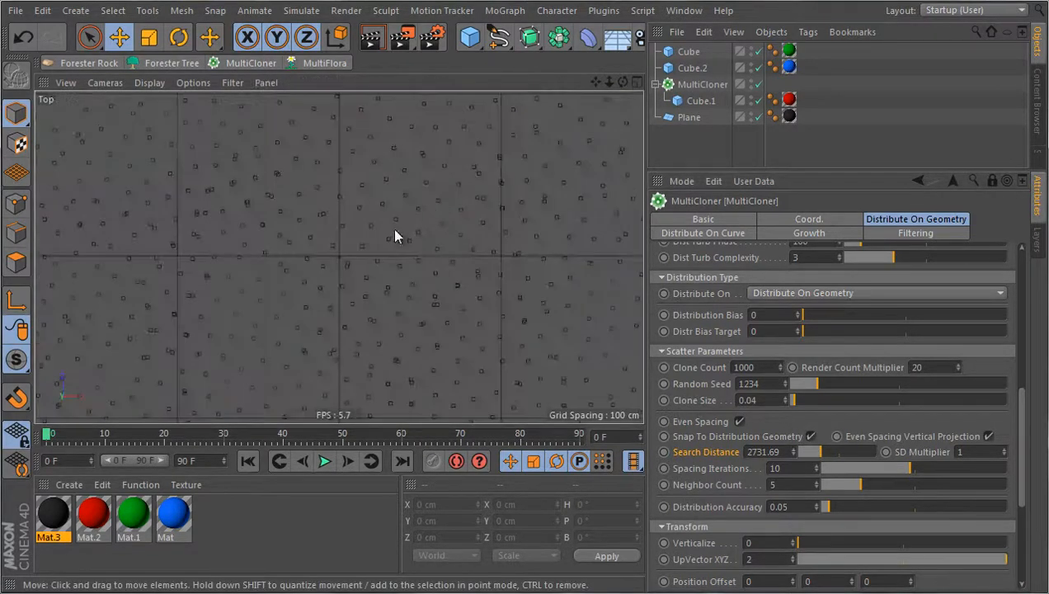
{"action": "scroll", "coordinate": [367, 263], "scroll_direction": "down", "scroll_amount": 4}
{"action": "scroll", "coordinate": [390, 302], "scroll_direction": "up", "scroll_amount": 4}
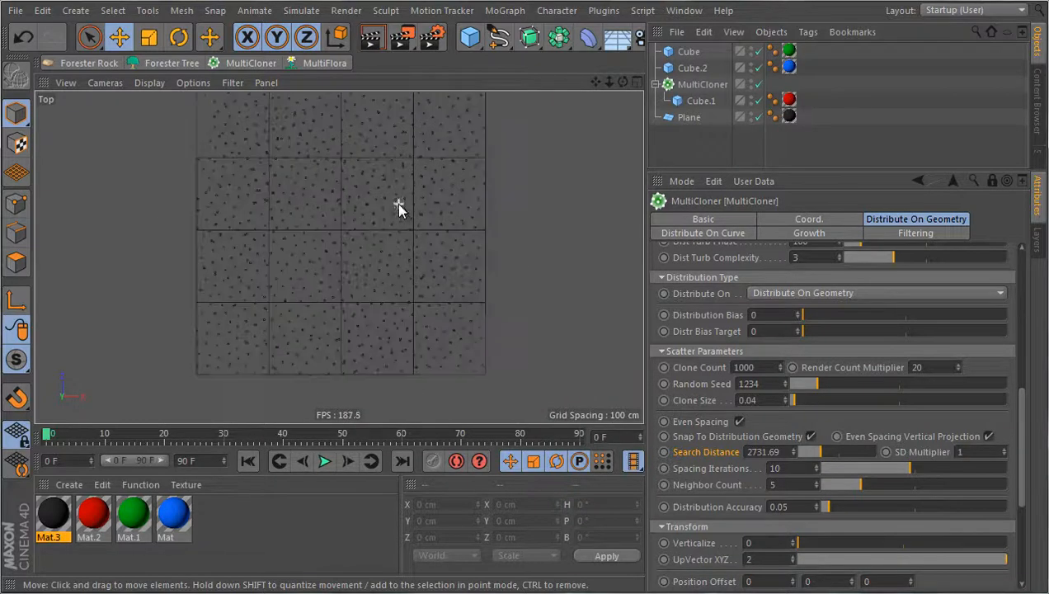
{"action": "left_click", "coordinate": [368, 261]}
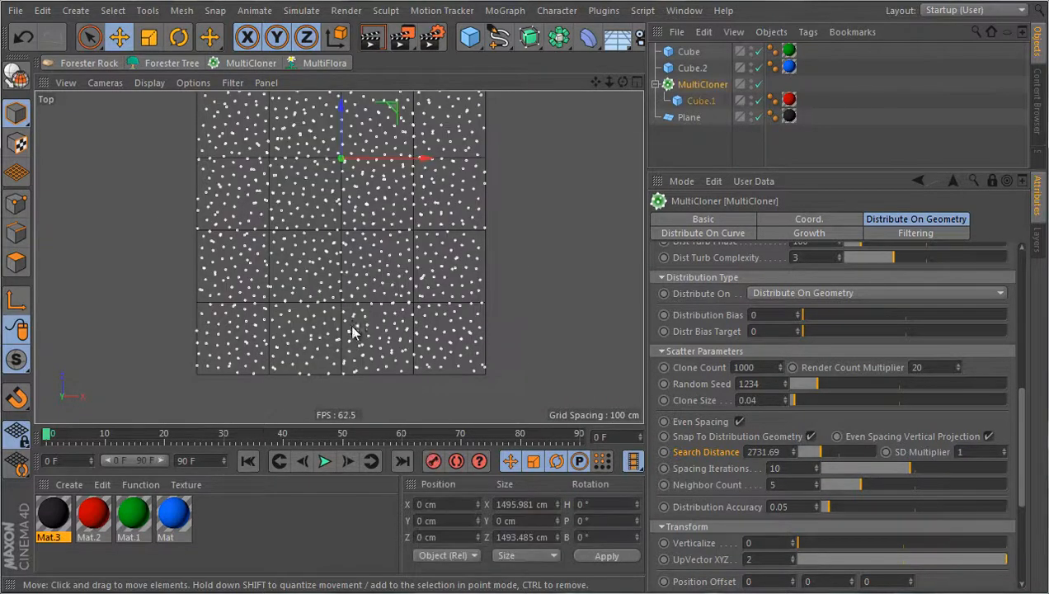
Turn Snap To Distribution Geometry off to compare the clone spread, re-enable it, and return to the Perspective view.
{"action": "left_click", "coordinate": [811, 437]}
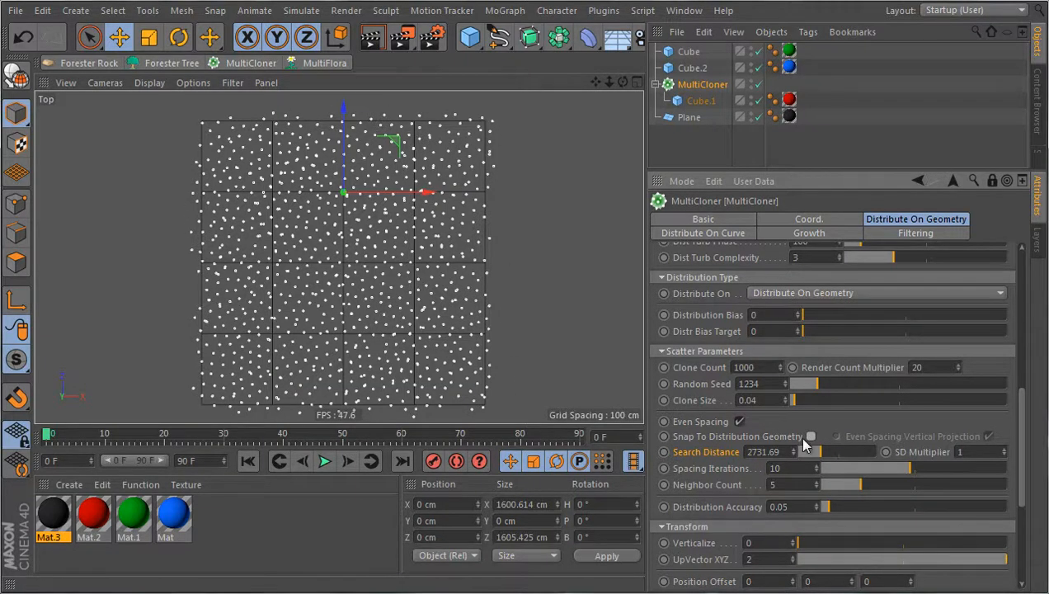
{"action": "middle_click", "coordinate": [470, 359]}
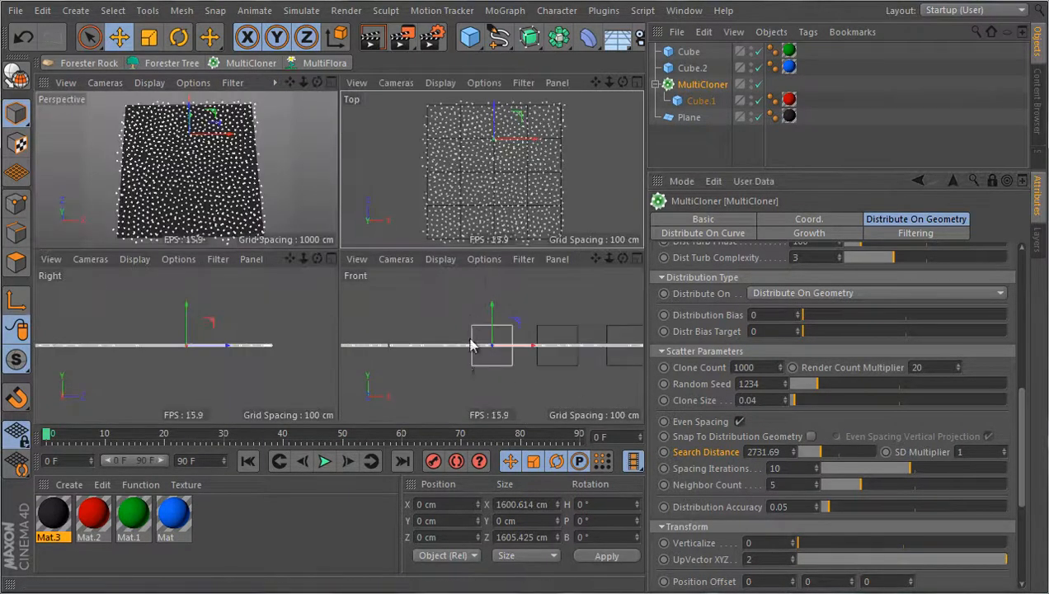
{"action": "left_click", "coordinate": [811, 436]}
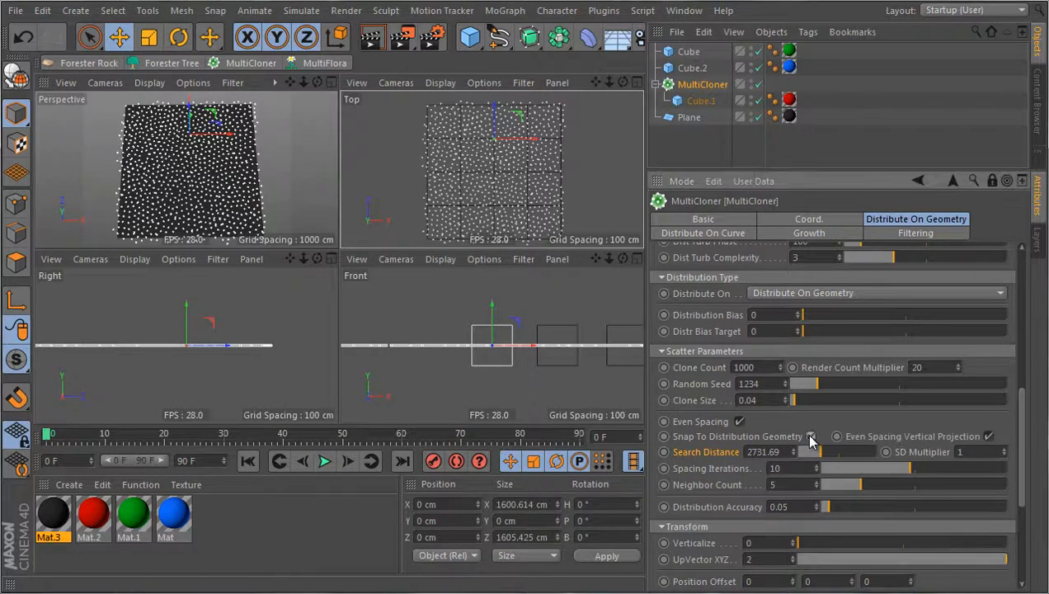
{"action": "middle_click", "coordinate": [251, 145]}
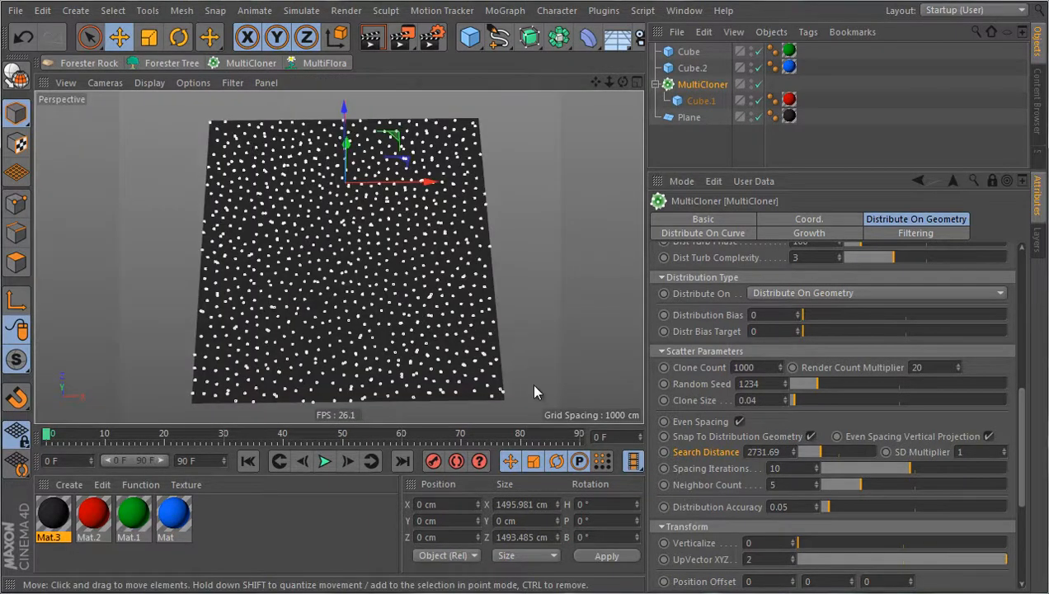
{"action": "left_click_drag", "start_coordinate": [623, 82], "coordinate": [574, 333]}
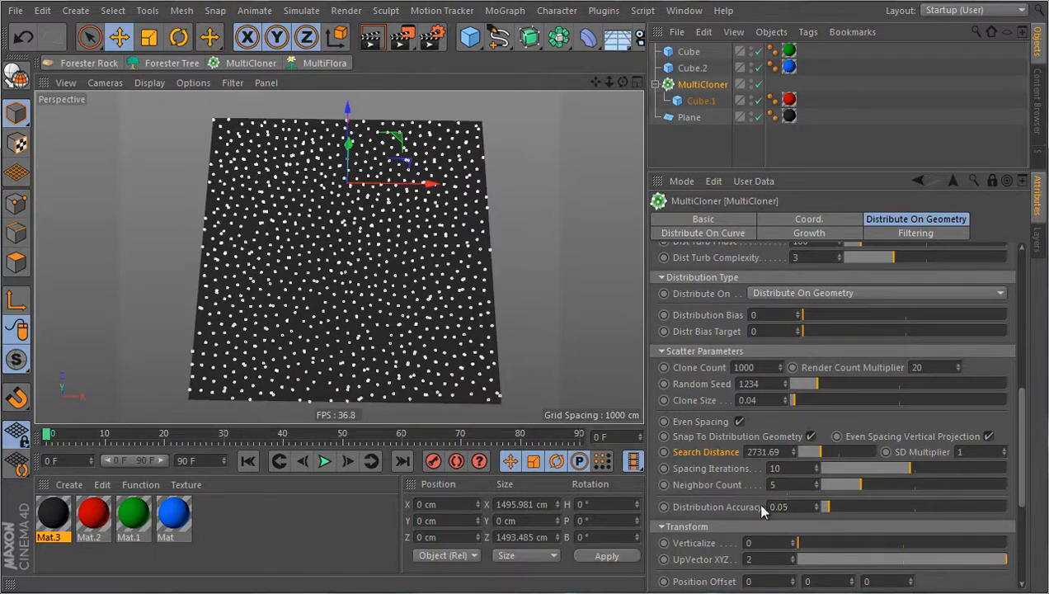
Enable Display Points for the MultiCloner and turn off Even Spacing.
{"action": "scroll", "coordinate": [729, 408], "scroll_direction": "up", "scroll_amount": 10}
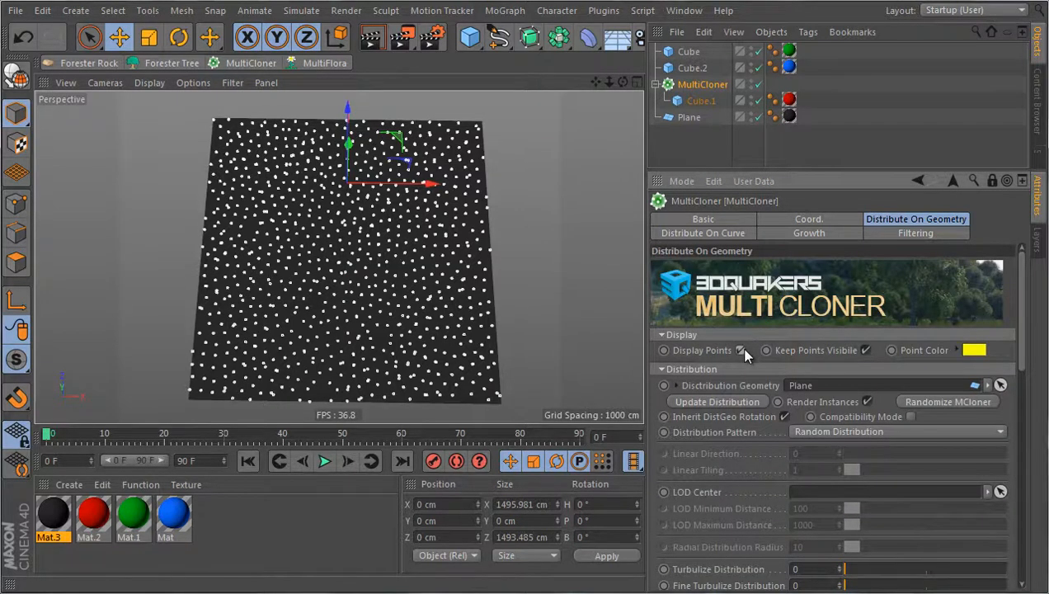
{"action": "scroll", "coordinate": [722, 487], "scroll_direction": "down", "scroll_amount": 5}
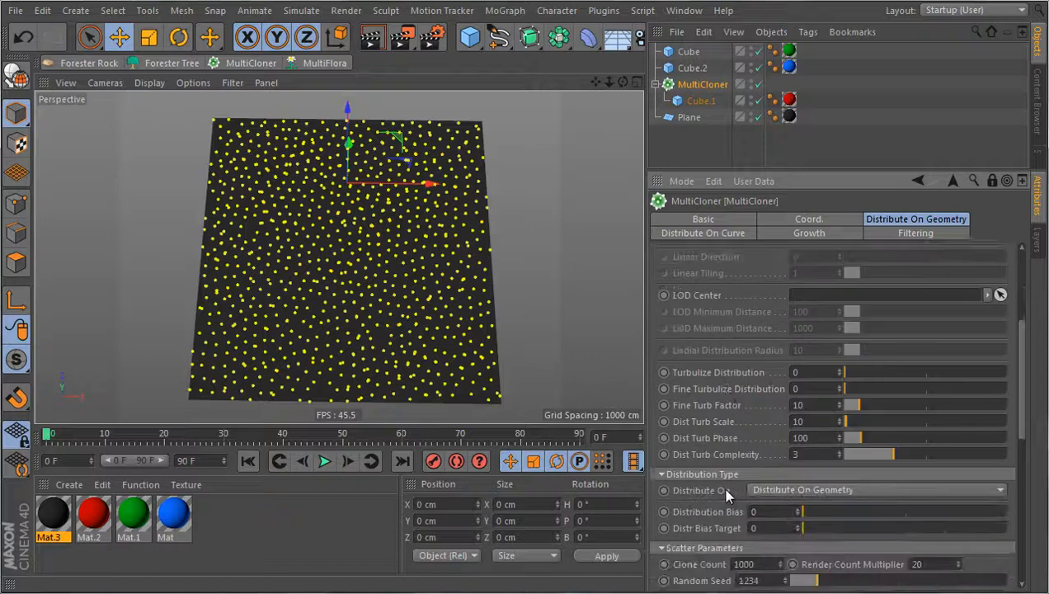
{"action": "scroll", "coordinate": [726, 493], "scroll_direction": "down", "scroll_amount": 3}
{"action": "left_click", "coordinate": [739, 519]}
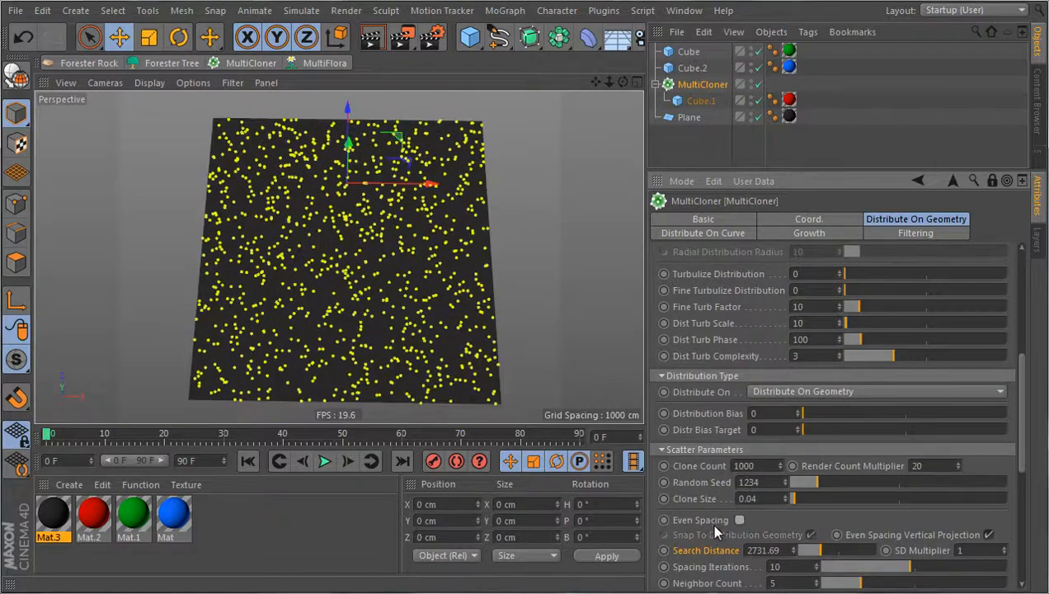
{"action": "scroll", "coordinate": [708, 521], "scroll_direction": "down", "scroll_amount": 6}
{"action": "scroll", "coordinate": [708, 521], "scroll_direction": "up", "scroll_amount": 3}
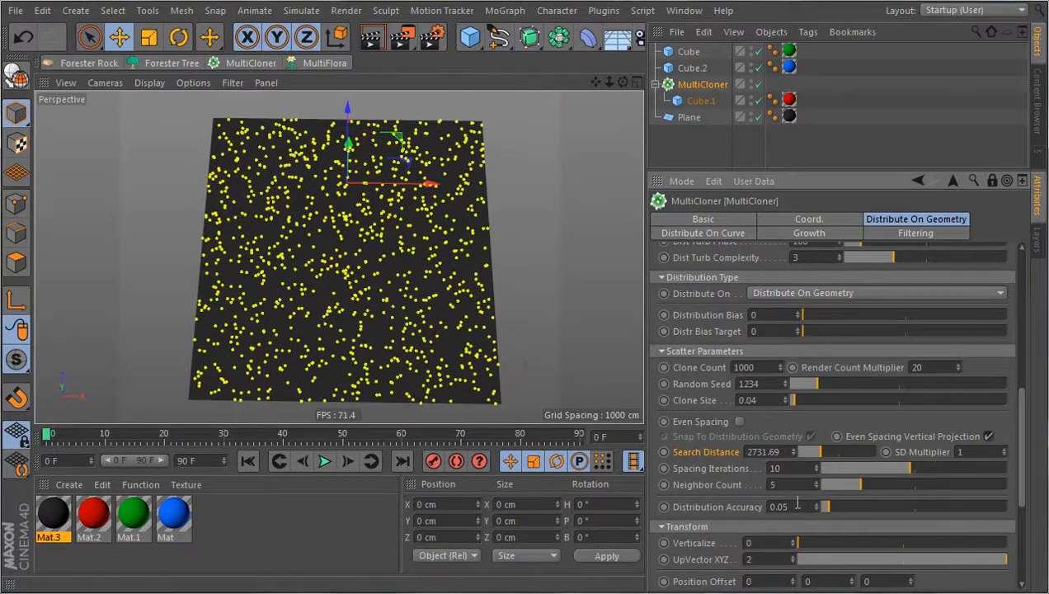
Select the Plane and convert it to an editable polygon object.
{"action": "left_click", "coordinate": [689, 117]}
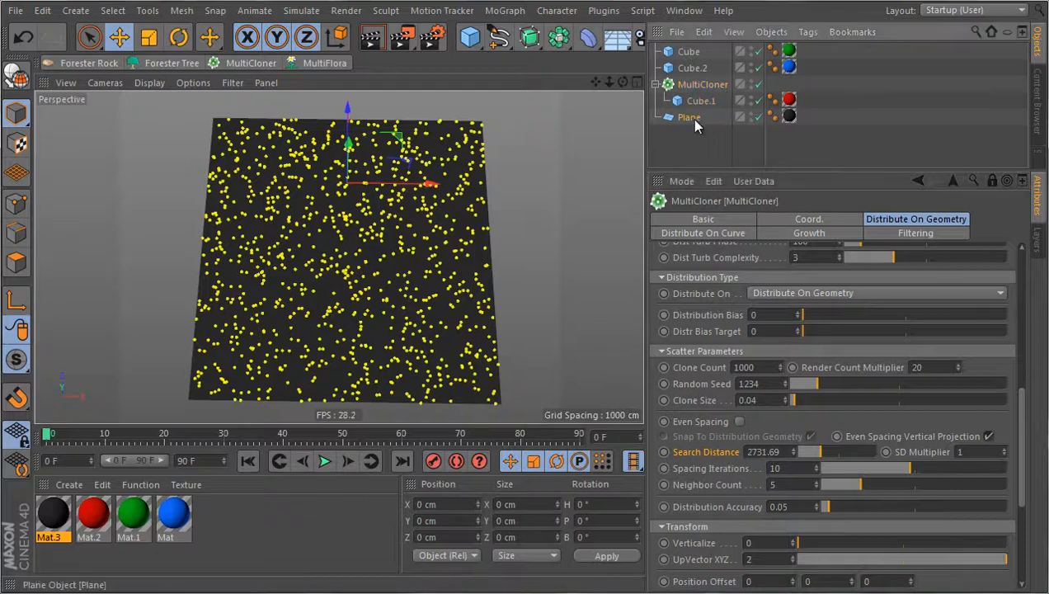
{"action": "scroll", "coordinate": [244, 257], "scroll_direction": "down", "scroll_amount": 1}
{"action": "scroll", "coordinate": [385, 328], "scroll_direction": "up", "scroll_amount": 1}
{"action": "scroll", "coordinate": [385, 327], "scroll_direction": "down", "scroll_amount": 1}
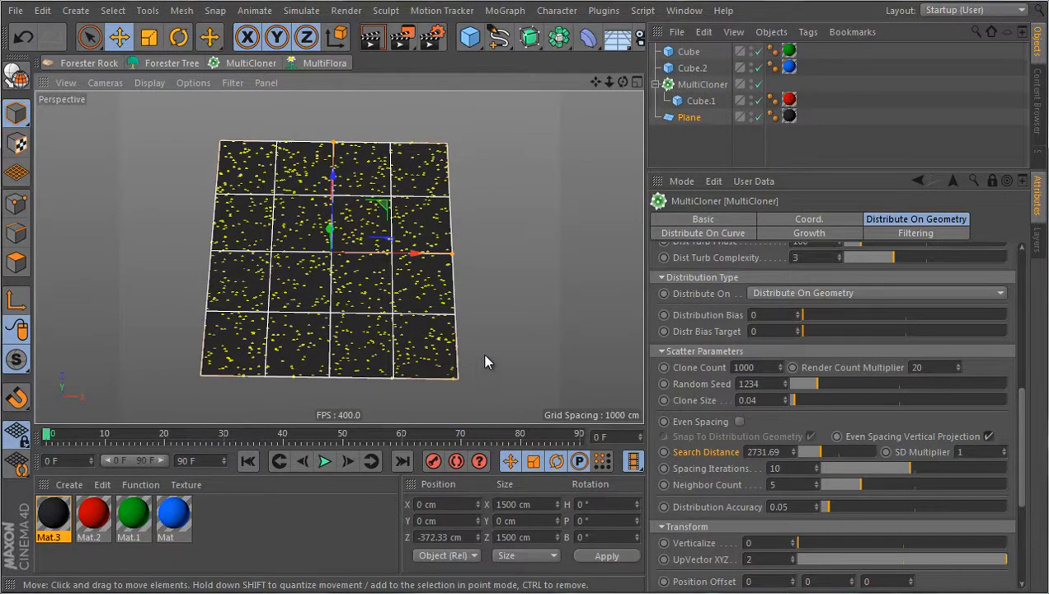
{"action": "left_click", "coordinate": [18, 80]}
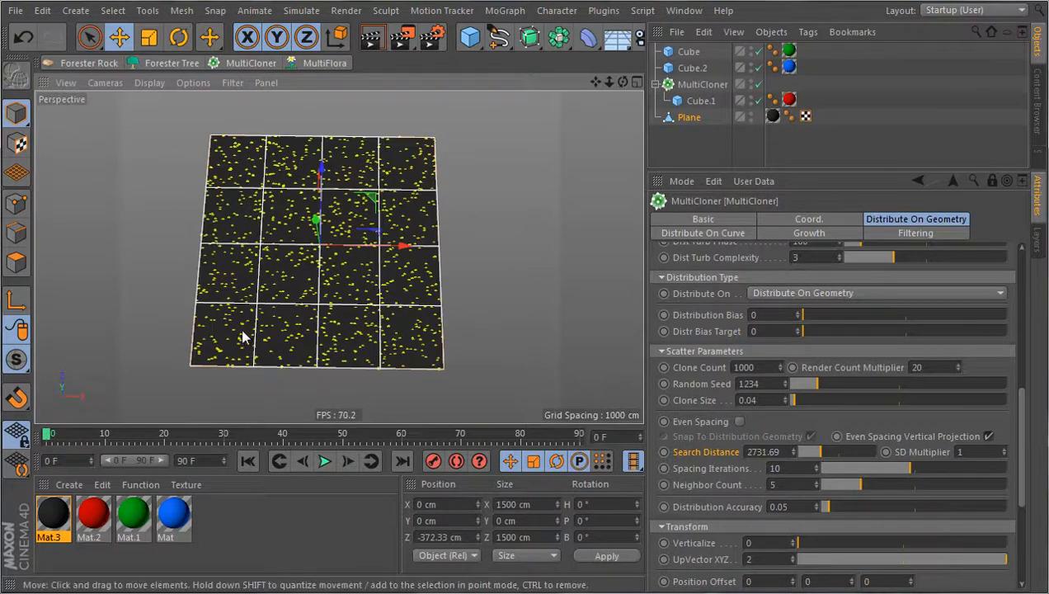
In the Top view, rectangle-select the lower three points of the plane's right edge and move them outward to about X 2139 cm.
{"action": "scroll", "coordinate": [293, 307], "scroll_direction": "down", "scroll_amount": 1}
{"action": "middle_click", "coordinate": [293, 308]}
{"action": "middle_click", "coordinate": [401, 203]}
{"action": "scroll", "coordinate": [402, 210], "scroll_direction": "down", "scroll_amount": 3}
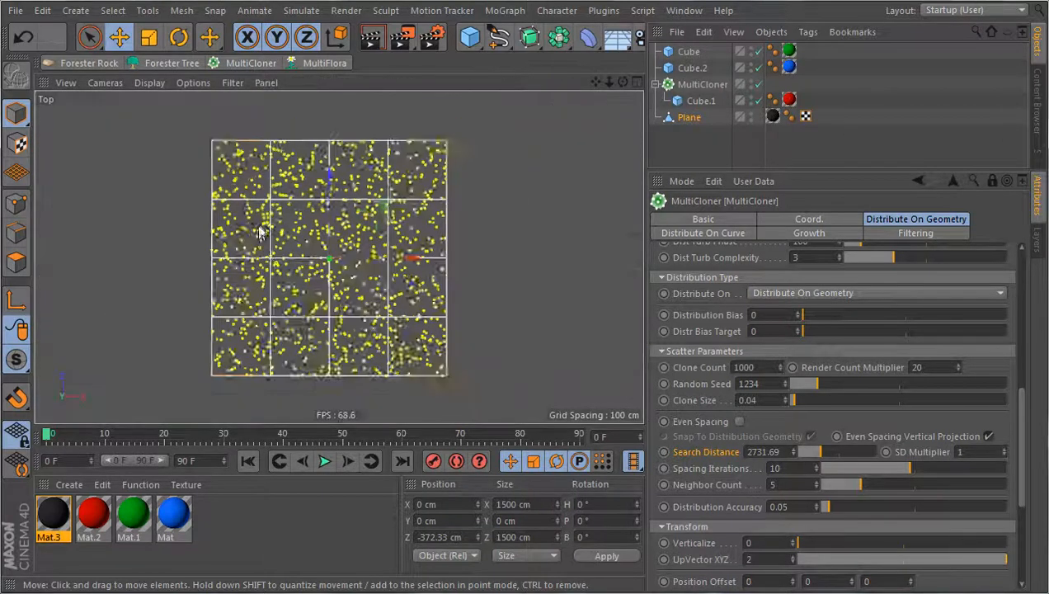
{"action": "left_click", "coordinate": [23, 218]}
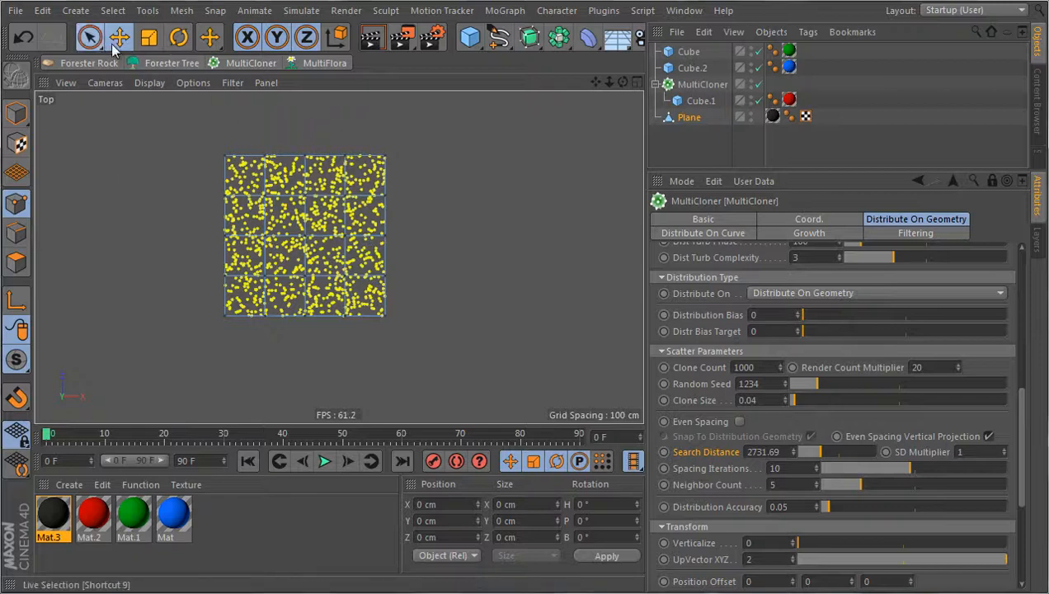
{"action": "left_click_drag", "start_coordinate": [97, 42], "coordinate": [137, 91]}
{"action": "left_click_drag", "start_coordinate": [366, 225], "coordinate": [488, 462]}
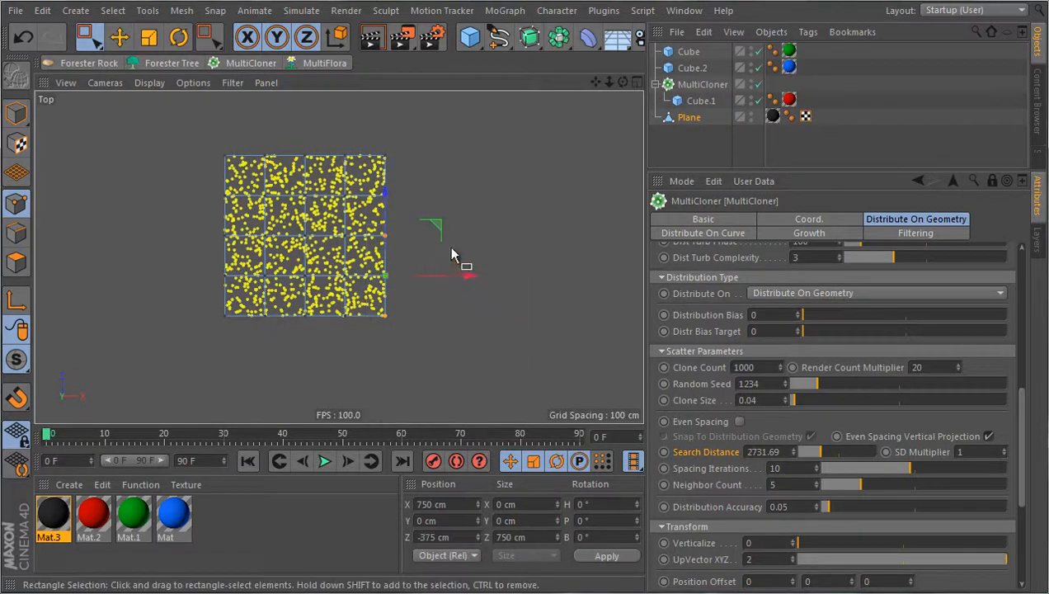
{"action": "left_click_drag", "start_coordinate": [434, 219], "coordinate": [587, 229]}
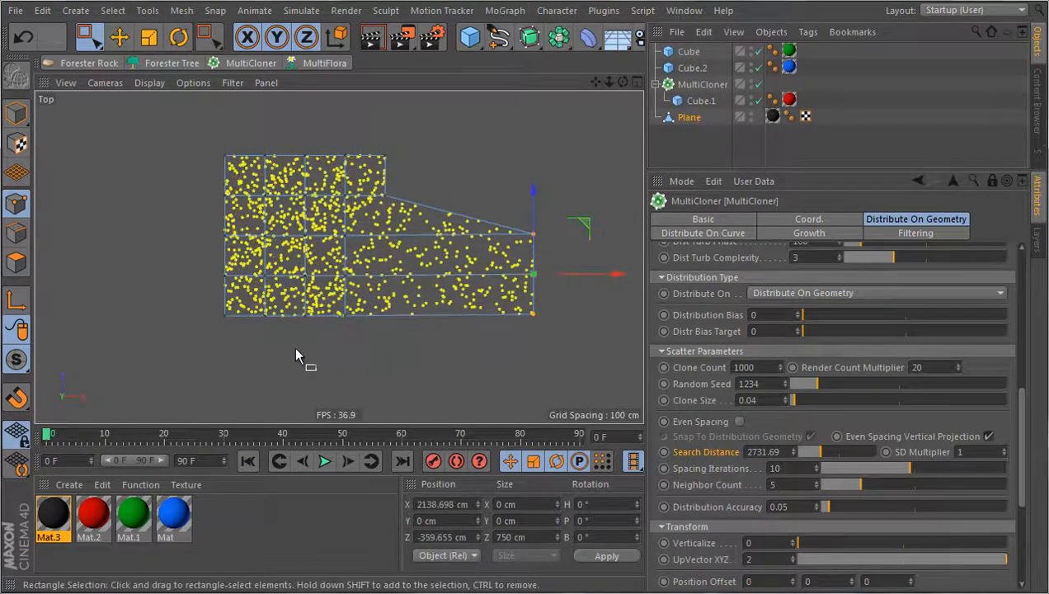
Pull four of the plane's bottom points down to about Z -3539 cm and one right-edge point to about X 5273, Z -4988 cm.
{"action": "mouse_move", "coordinate": [298, 337]}
{"action": "left_mouse_down"}
{"action": "mouse_move", "coordinate": [379, 239]}
{"action": "mouse_move", "coordinate": [574, 335]}
{"action": "left_mouse_up"}
{"action": "scroll", "coordinate": [386, 117], "scroll_direction": "down", "scroll_amount": 2}
{"action": "scroll", "coordinate": [386, 120], "scroll_direction": "down", "scroll_amount": 2}
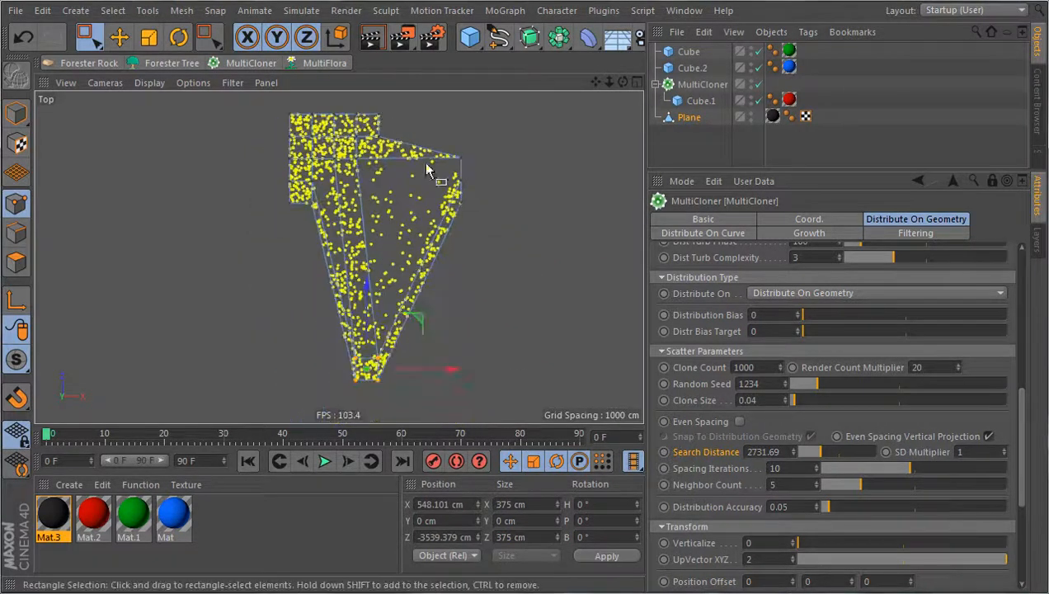
{"action": "left_click_drag", "start_coordinate": [474, 194], "coordinate": [587, 350]}
{"action": "scroll", "coordinate": [265, 206], "scroll_direction": "up", "scroll_amount": 4}
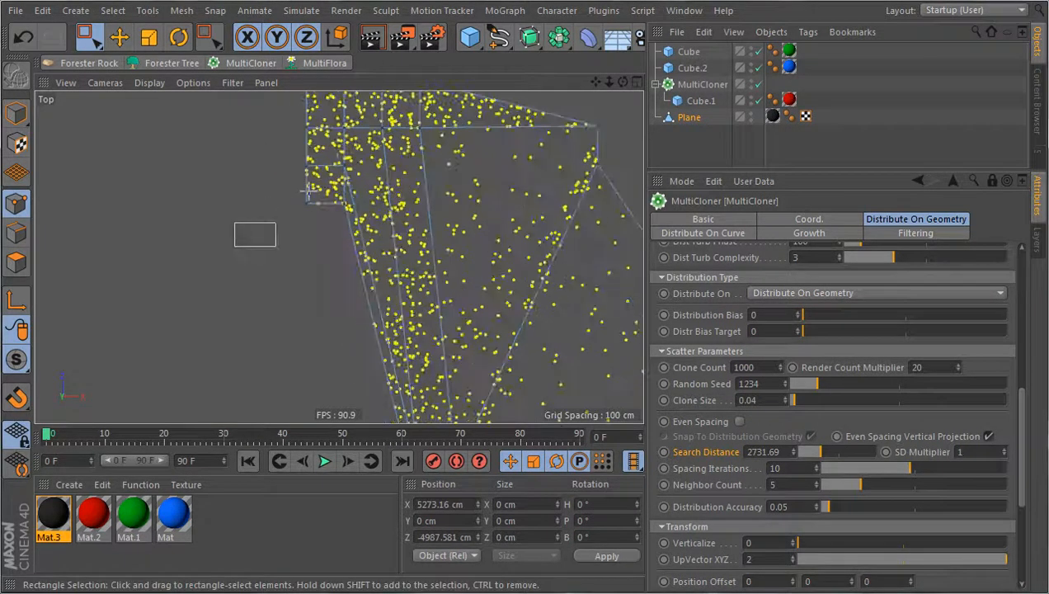
Move the plane's lower-left corner points to about X -1286 cm, Z -693 cm and deselect the plane.
{"action": "mouse_move", "coordinate": [234, 247]}
{"action": "left_mouse_down"}
{"action": "mouse_move", "coordinate": [362, 142]}
{"action": "mouse_move", "coordinate": [364, 151]}
{"action": "mouse_move", "coordinate": [305, 145]}
{"action": "mouse_move", "coordinate": [228, 229]}
{"action": "left_mouse_up"}
{"action": "scroll", "coordinate": [198, 216], "scroll_direction": "down", "scroll_amount": 4}
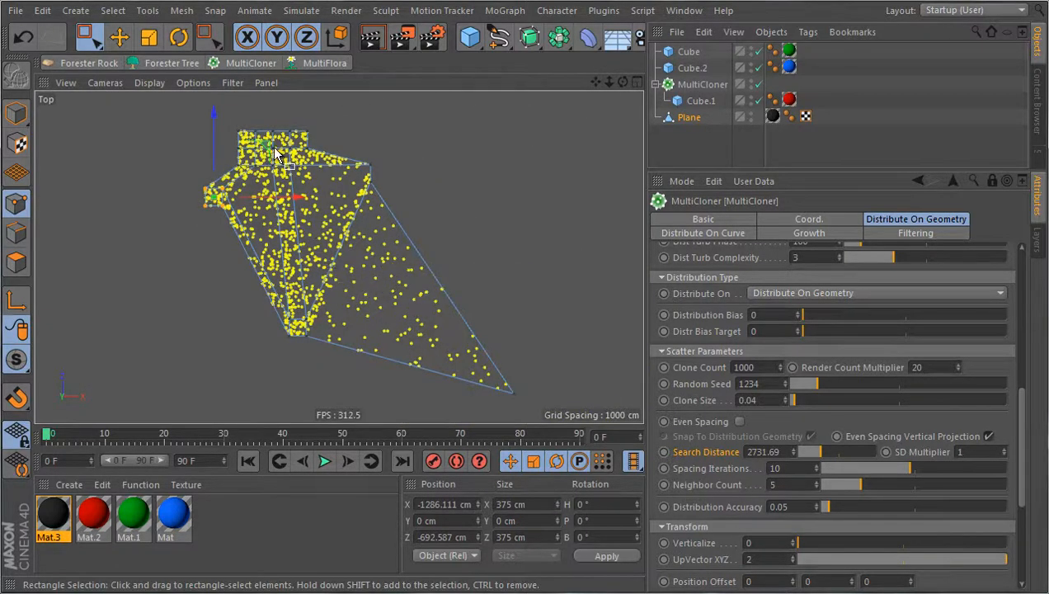
{"action": "scroll", "coordinate": [276, 154], "scroll_direction": "up", "scroll_amount": 2}
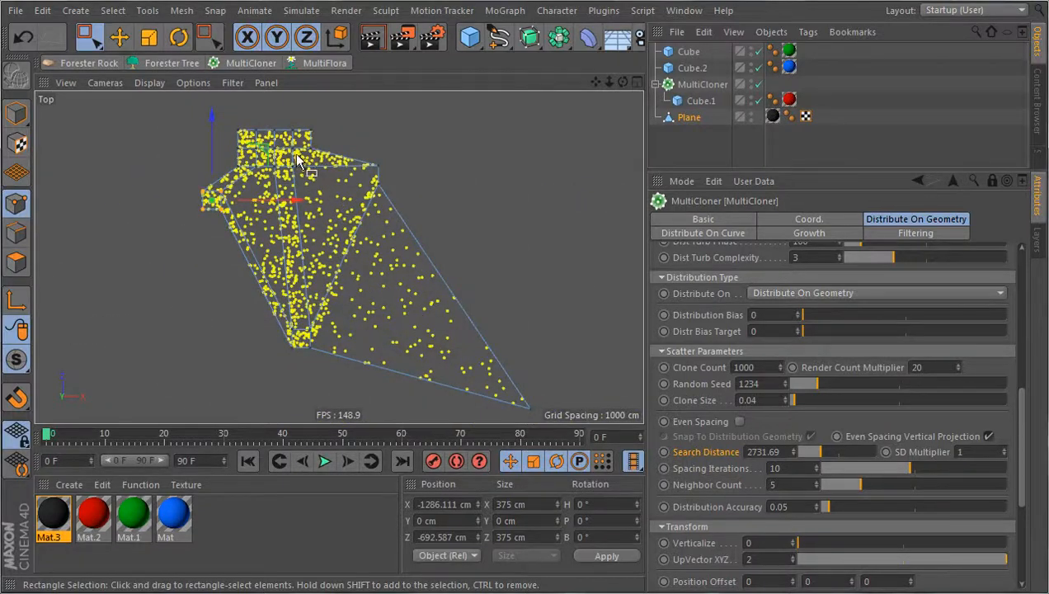
{"action": "left_click", "coordinate": [656, 153]}
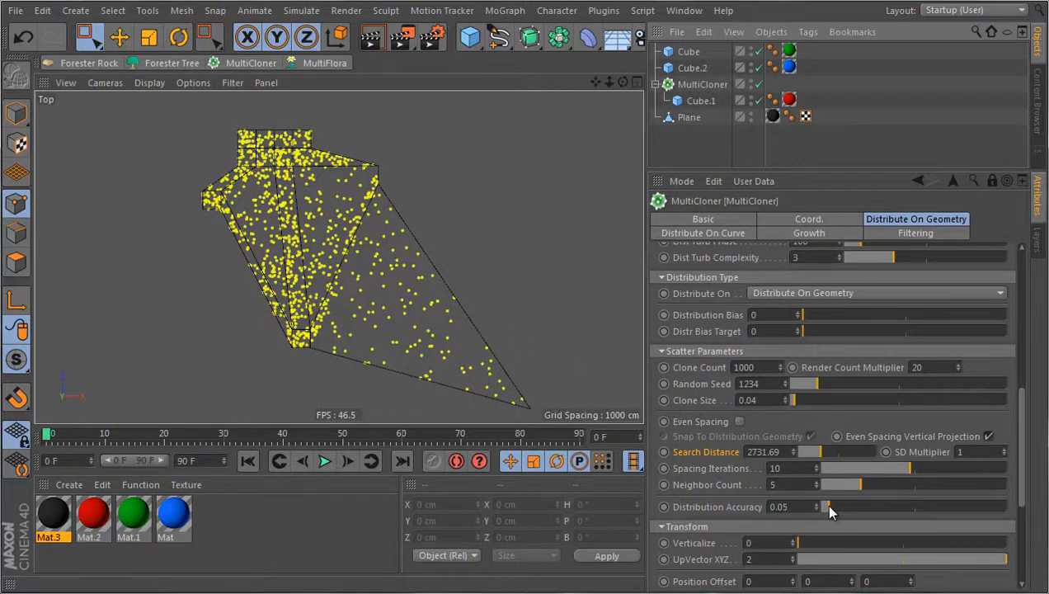
Try a Distribution Accuracy of 0.01, set it to 1, and view the points on the deformed plane in the Perspective view.
{"action": "left_click_drag", "start_coordinate": [828, 507], "coordinate": [822, 507]}
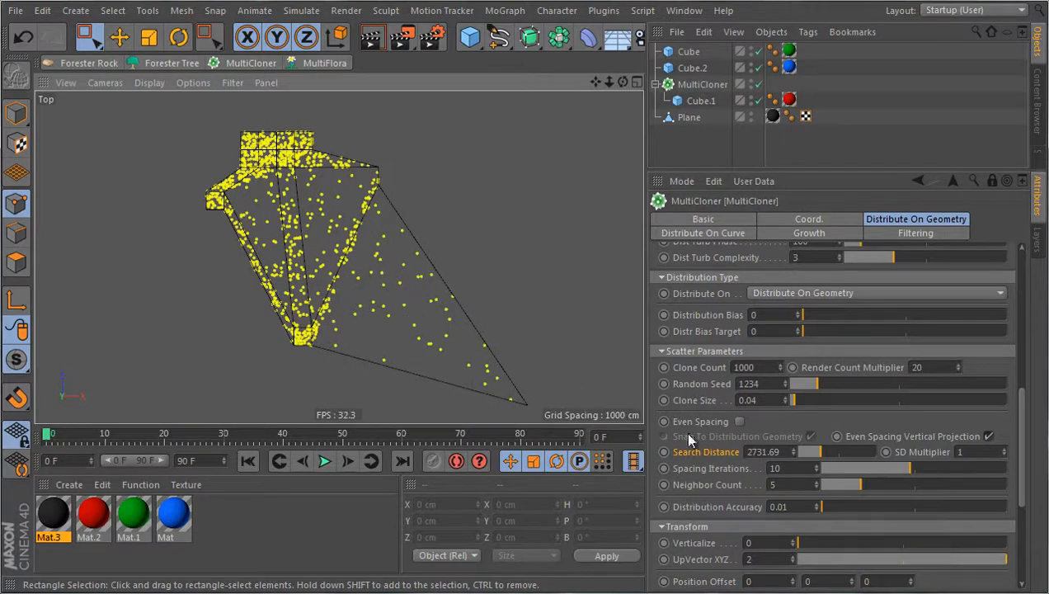
{"action": "left_click_drag", "start_coordinate": [826, 509], "coordinate": [1010, 510]}
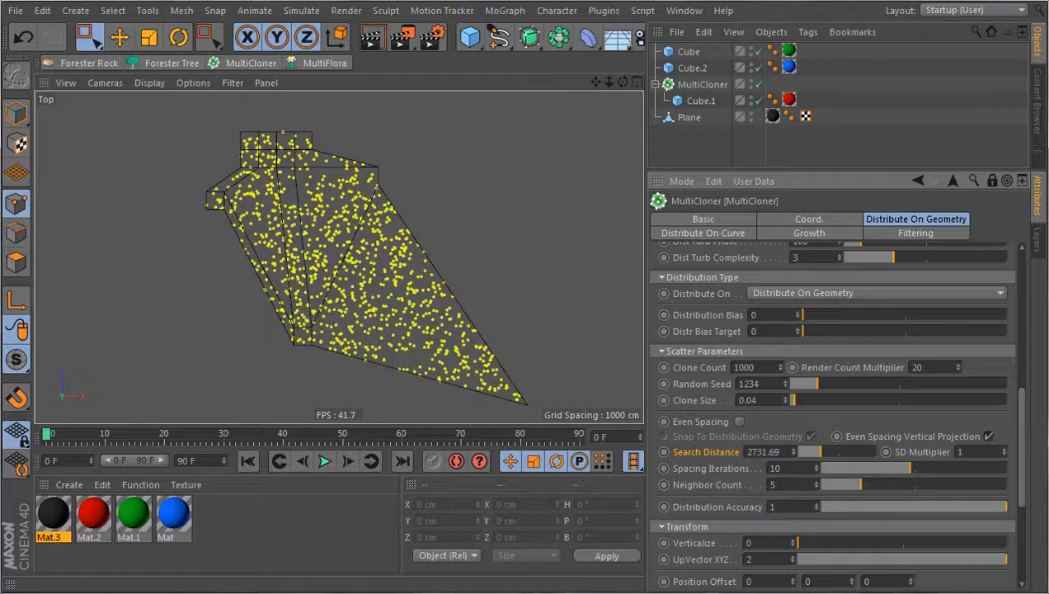
{"action": "middle_click", "coordinate": [376, 298]}
{"action": "middle_click", "coordinate": [240, 213]}
{"action": "scroll", "coordinate": [226, 161], "scroll_direction": "down", "scroll_amount": 5}
{"action": "scroll", "coordinate": [248, 233], "scroll_direction": "down", "scroll_amount": 3}
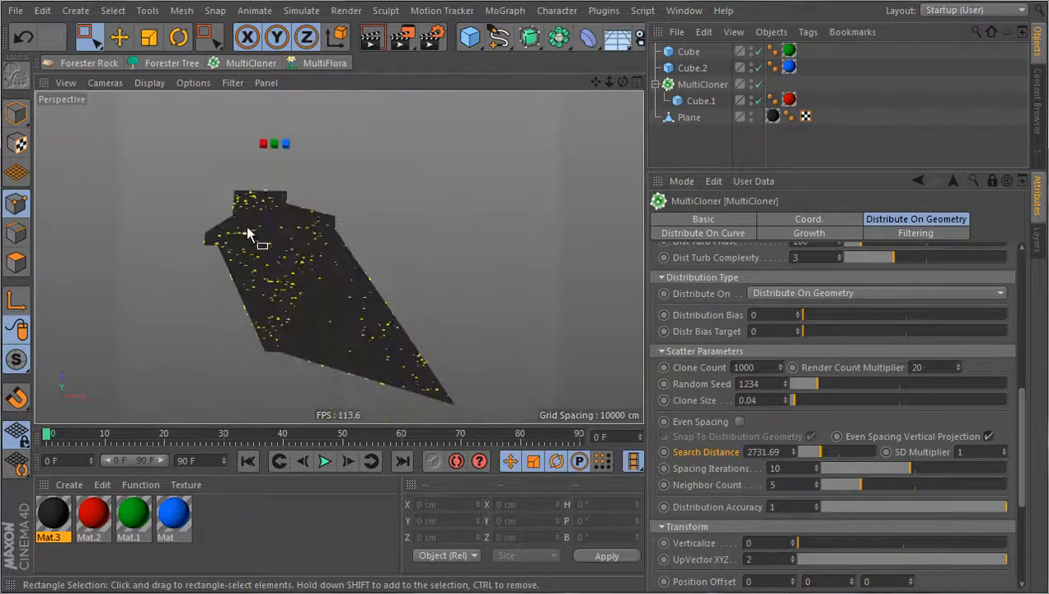
Try a Distribution Accuracy of 0.05 for the MultiCloner and examine the points on the deformed plane in the Perspective and Top views.
{"action": "left_click_drag", "start_coordinate": [271, 297], "coordinate": [365, 265], "text": "alt"}
{"action": "right_click_drag", "start_coordinate": [270, 267], "coordinate": [303, 257], "text": "alt"}
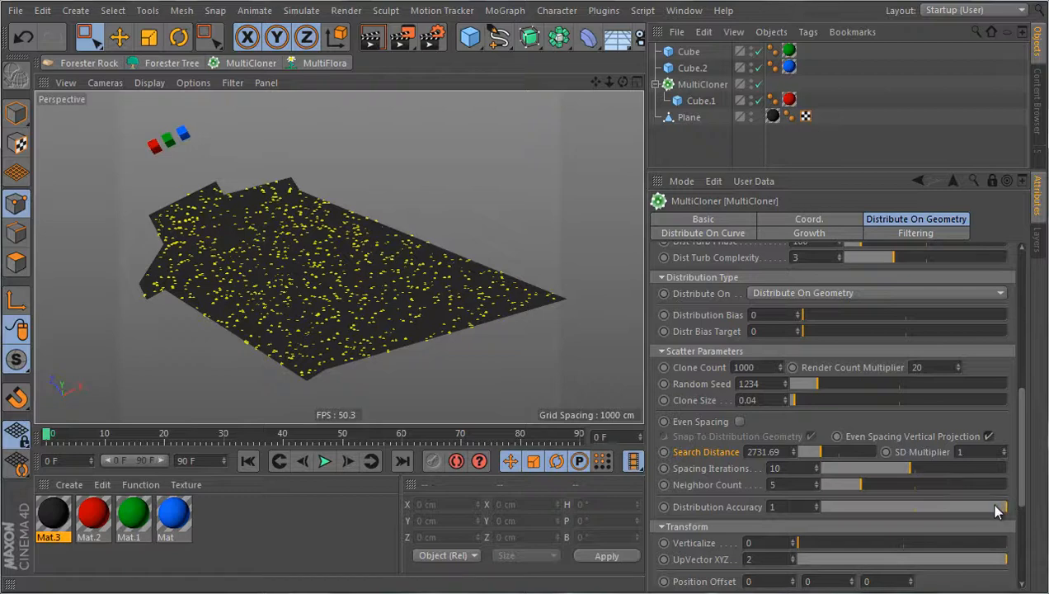
{"action": "left_click_drag", "start_coordinate": [995, 507], "coordinate": [821, 507]}
{"action": "left_click_drag", "start_coordinate": [590, 395], "coordinate": [454, 335], "text": "alt"}
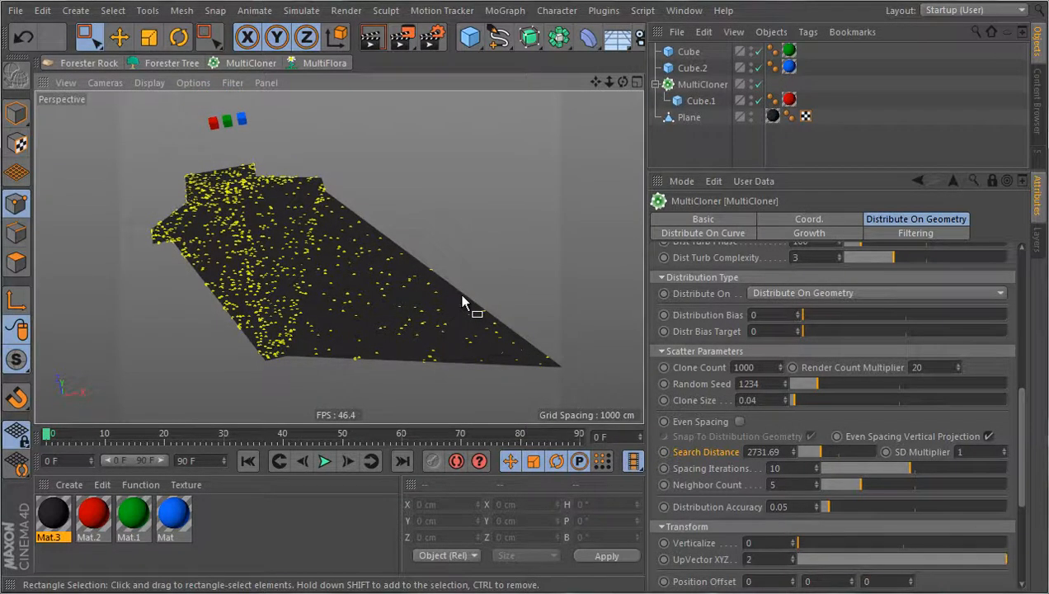
{"action": "middle_click", "coordinate": [430, 278]}
{"action": "middle_click", "coordinate": [443, 177]}
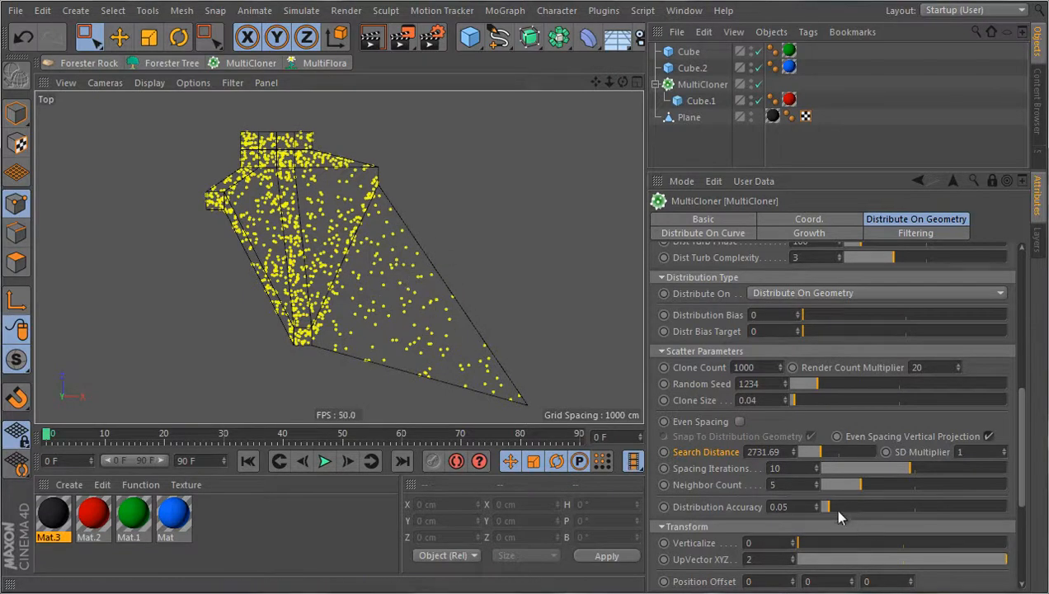
Raise the Distribution Accuracy to 0.47 and examine the points on the plane in the Perspective view.
{"action": "left_click_drag", "start_coordinate": [831, 510], "coordinate": [908, 506]}
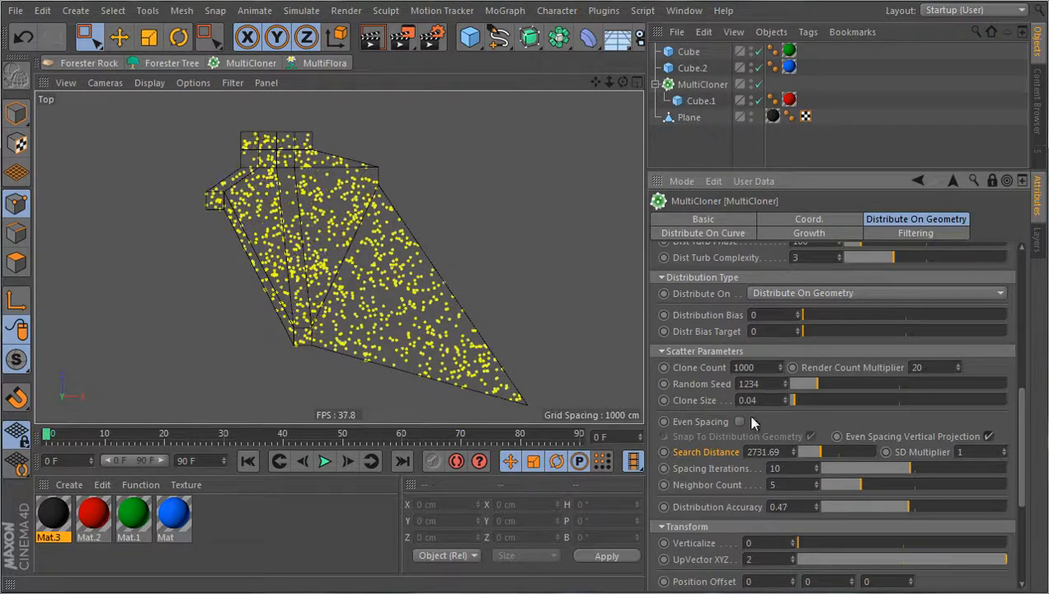
{"action": "middle_click", "coordinate": [404, 276]}
{"action": "middle_click", "coordinate": [250, 176]}
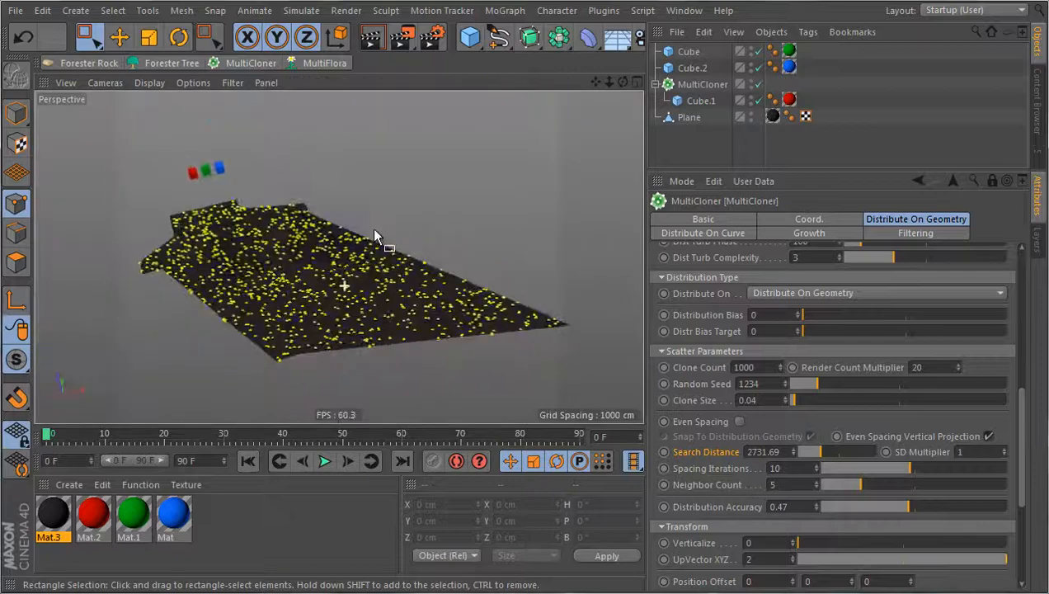
{"action": "left_click_drag", "start_coordinate": [357, 254], "coordinate": [364, 252], "text": "alt"}
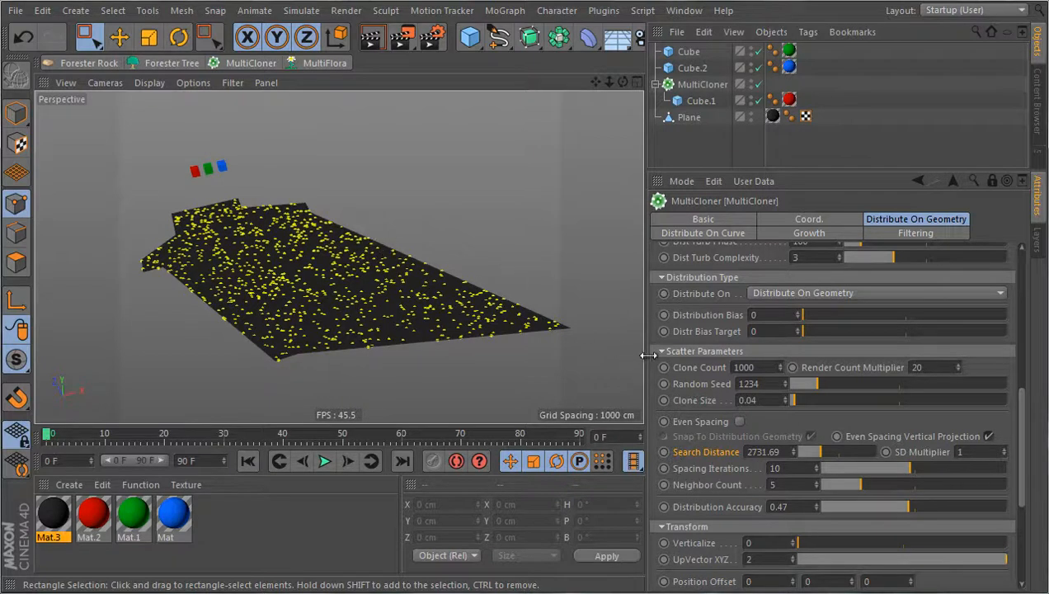
Examine the MultiCloner's Transform and Randomization parameters below the scatter settings.
{"action": "scroll", "coordinate": [691, 427], "scroll_direction": "down", "scroll_amount": 3}
{"action": "scroll", "coordinate": [691, 422], "scroll_direction": "down", "scroll_amount": 3}
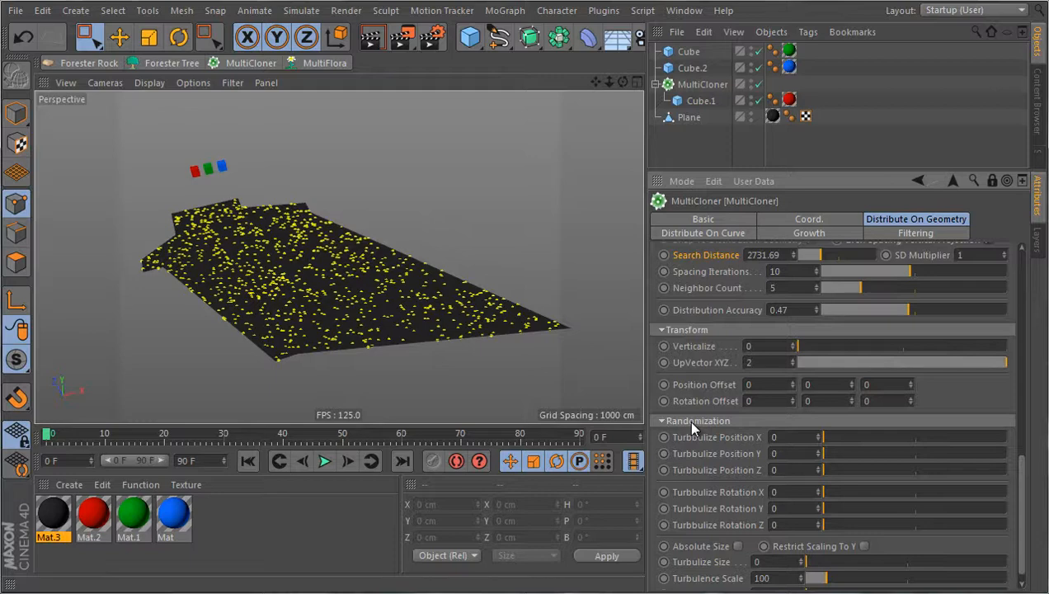
{"action": "scroll", "coordinate": [693, 430], "scroll_direction": "down", "scroll_amount": 1}
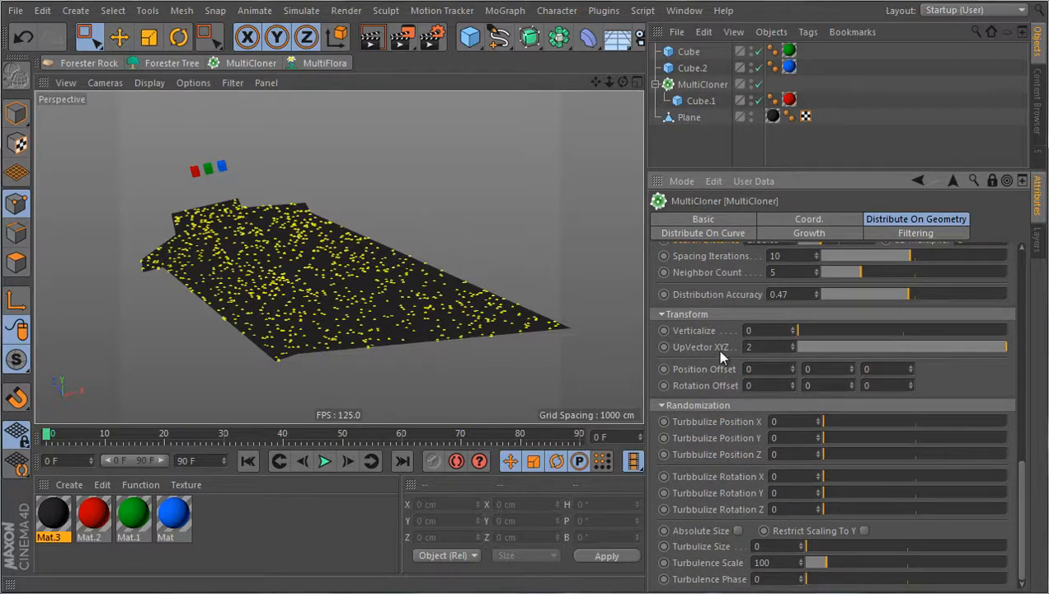